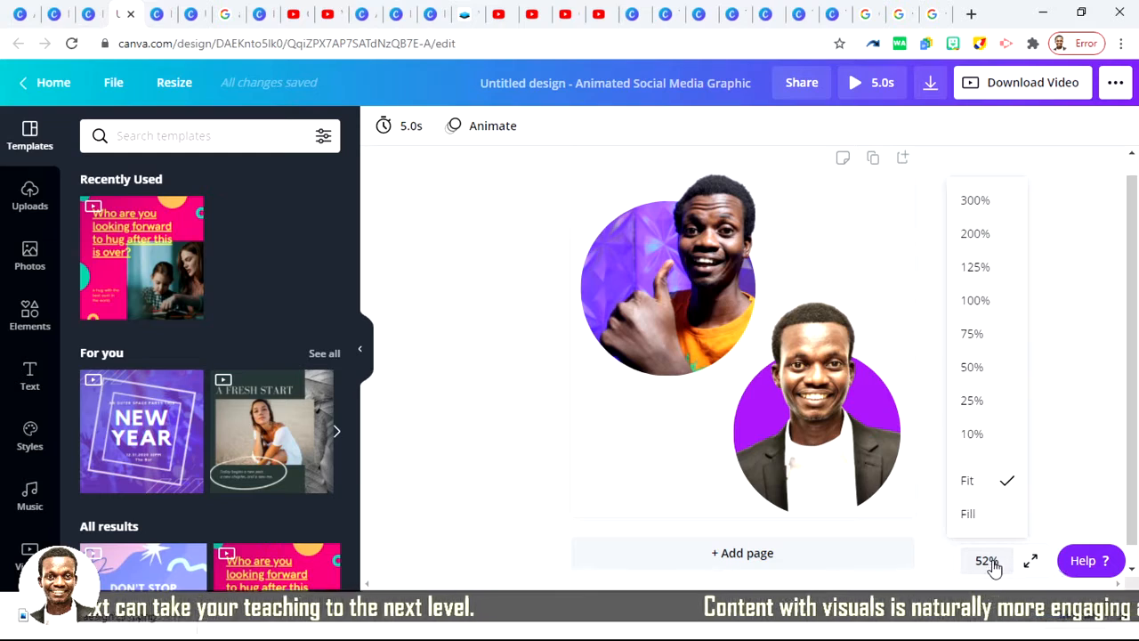
Step: Examine the finished example with two circular pop-out portraits up close, then view the whole page
click(970, 513)
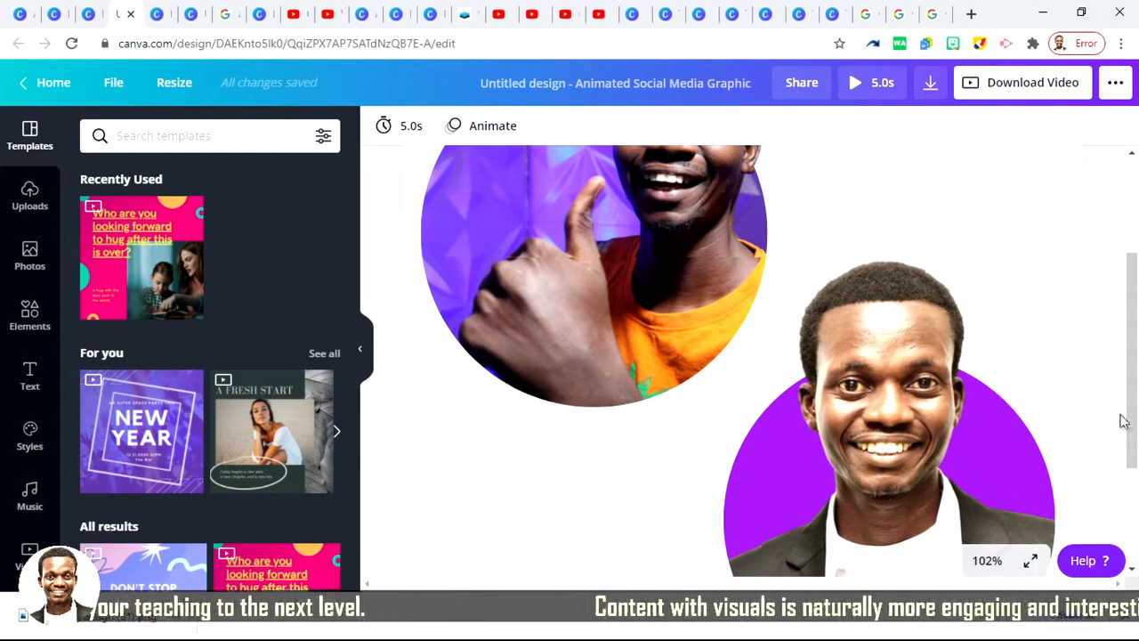
drag(1135, 398, 1136, 485)
click(986, 561)
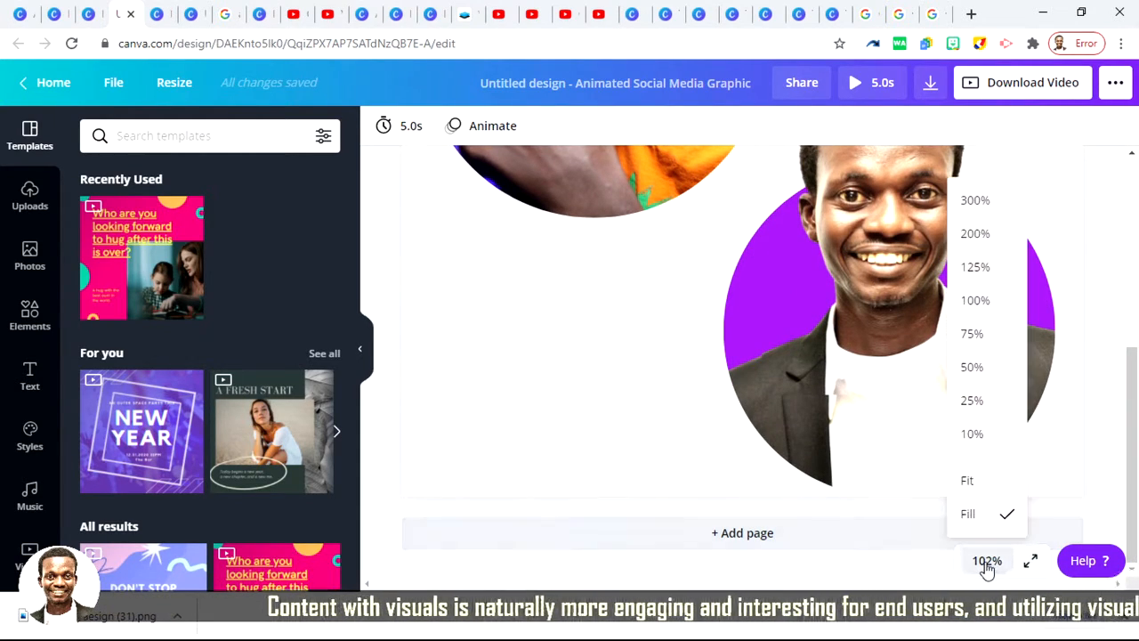
click(982, 481)
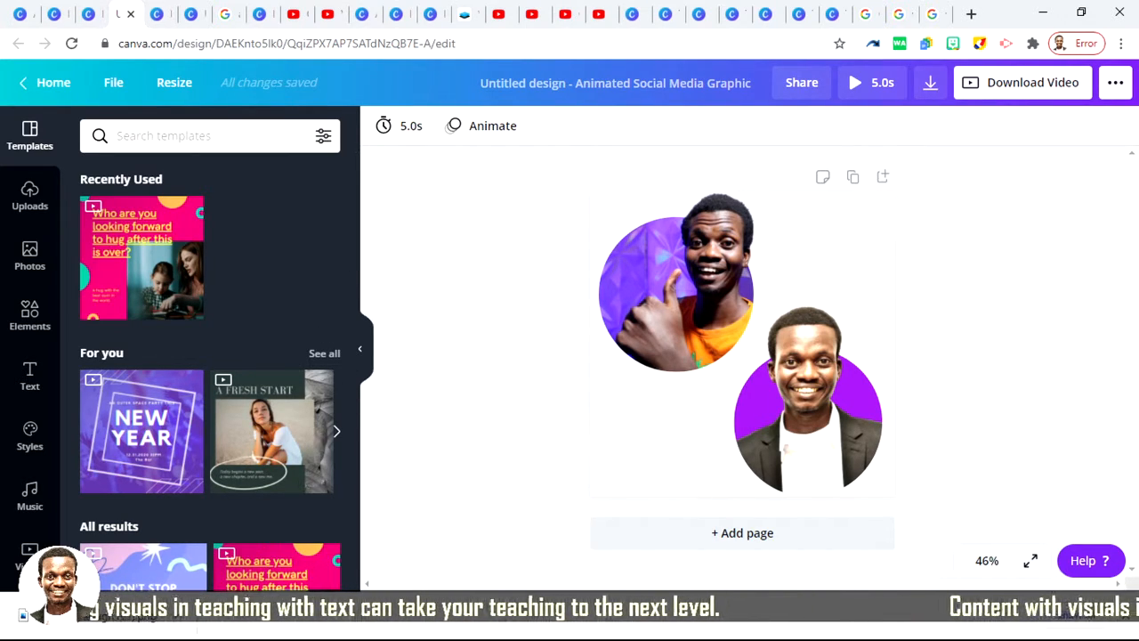
click(323, 634)
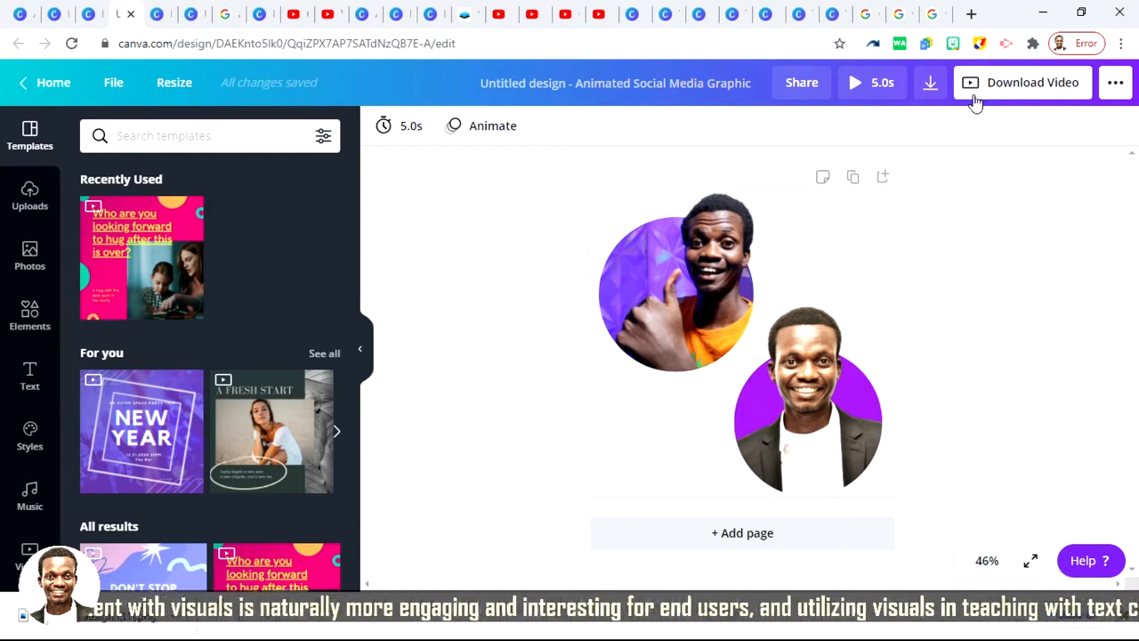
Step: Create a new blank Animated Social Media design of 800 × 800 px from the home page
click(76, 85)
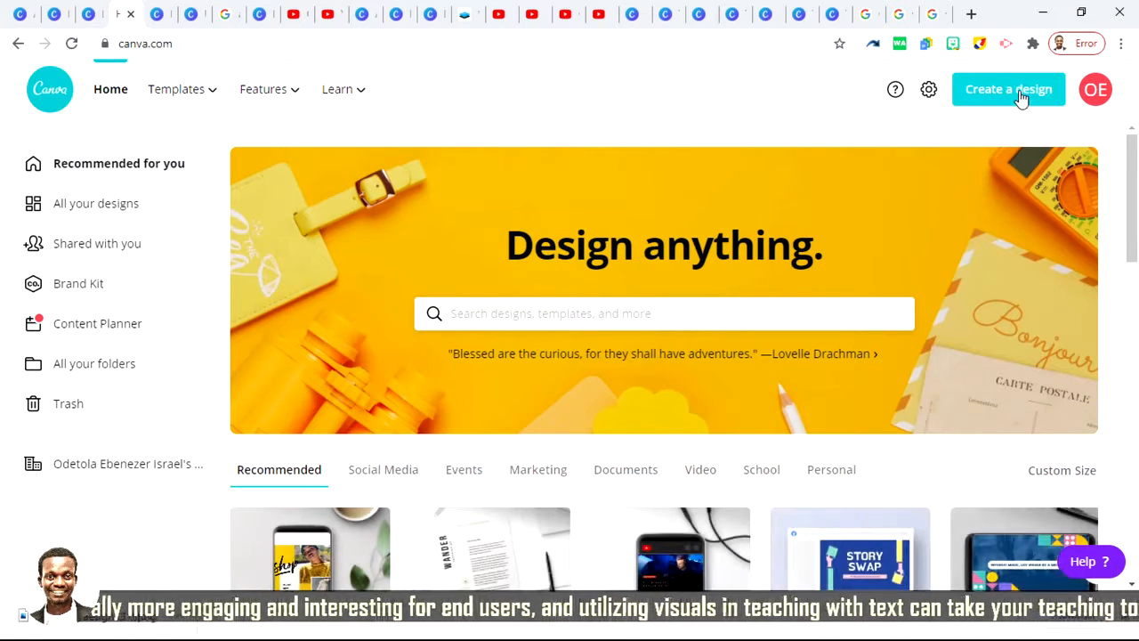
click(1020, 93)
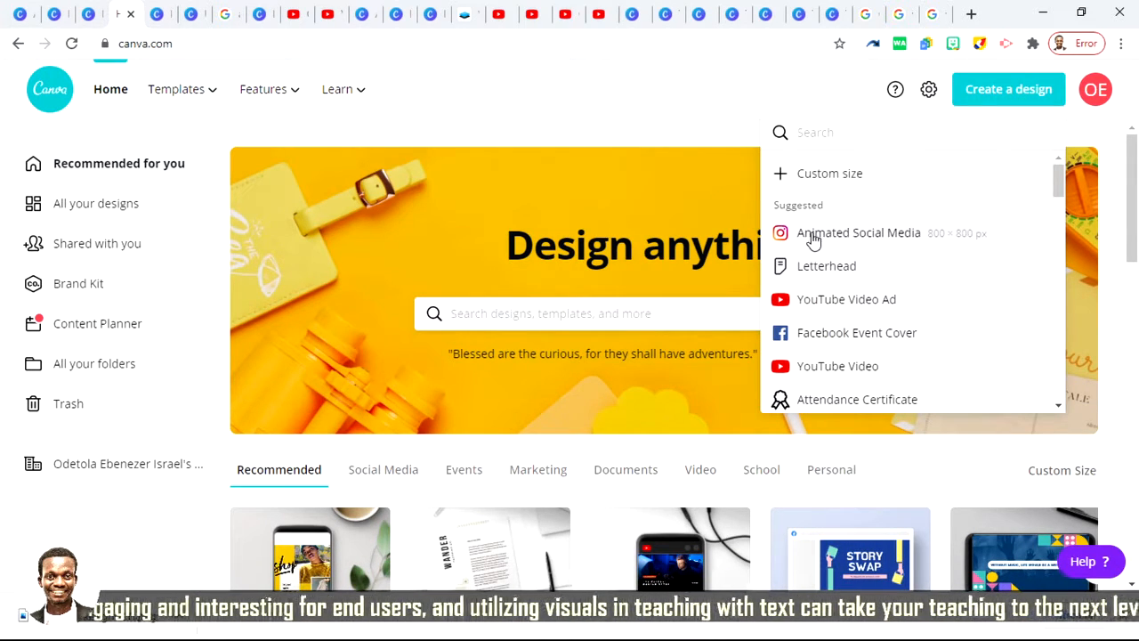
click(849, 237)
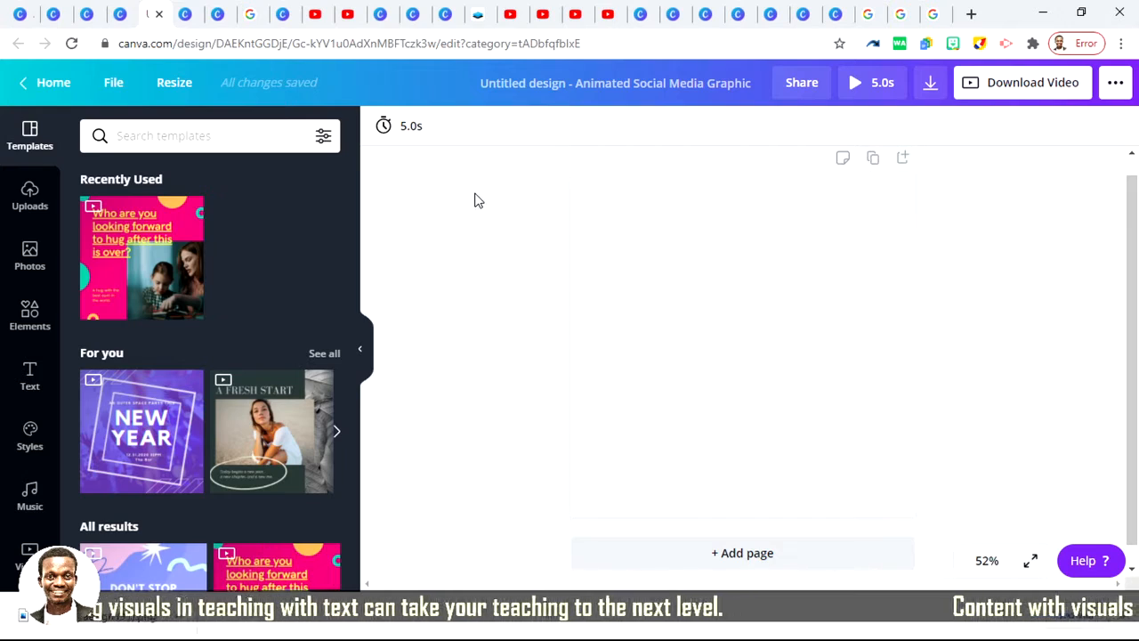
Step: Add the uploaded portrait with the purple background and enlarge it toward the page's upper-left corner
click(33, 193)
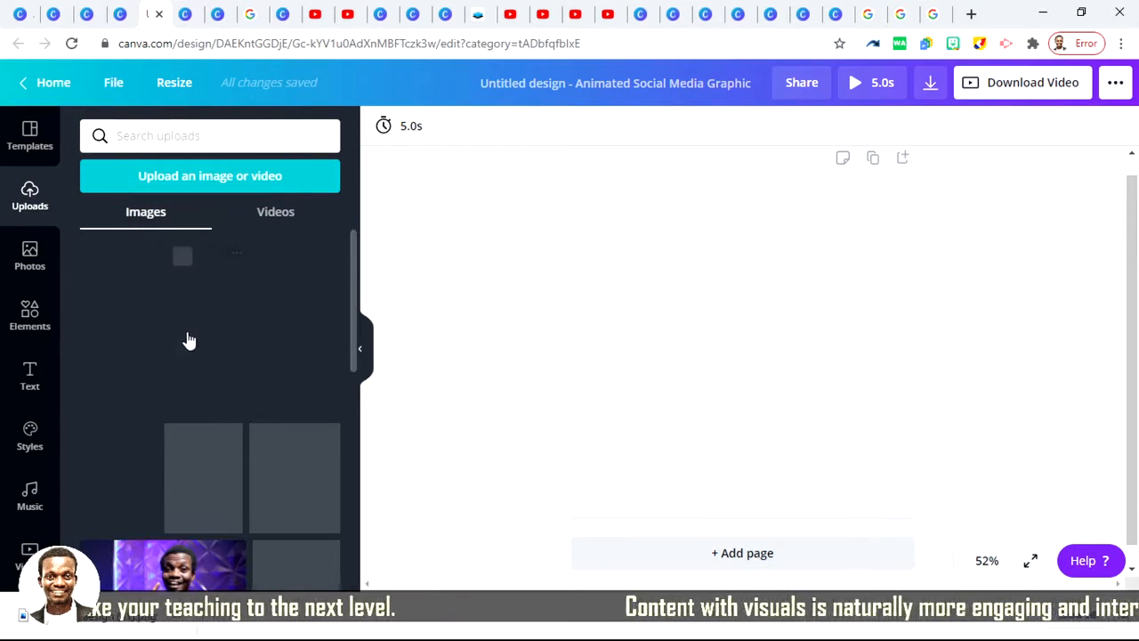
click(135, 307)
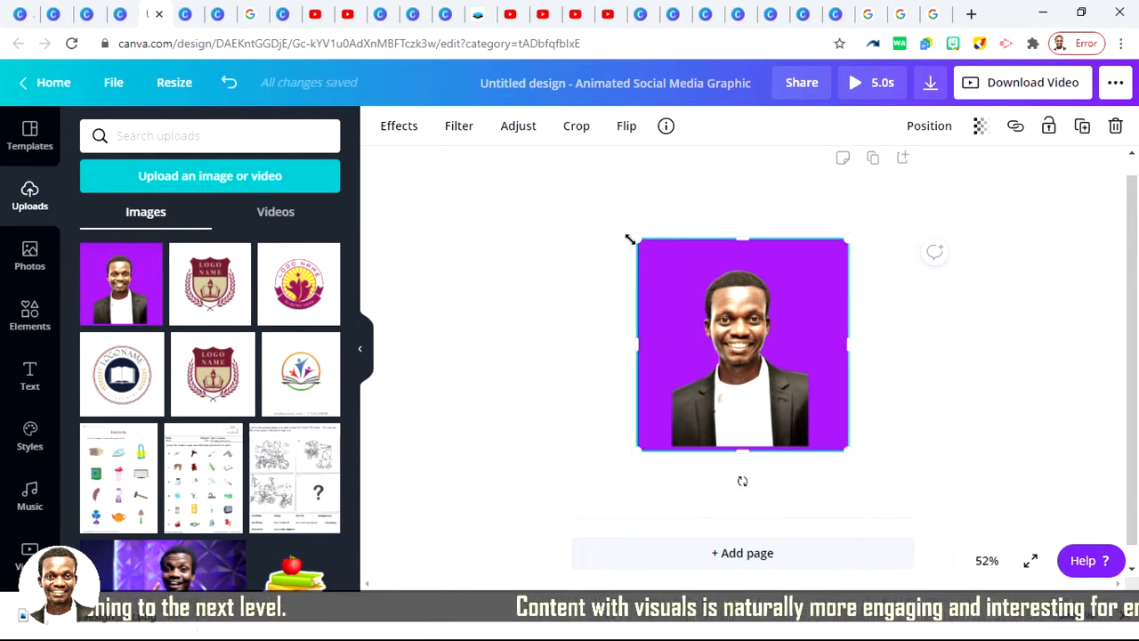
drag(632, 239, 576, 177)
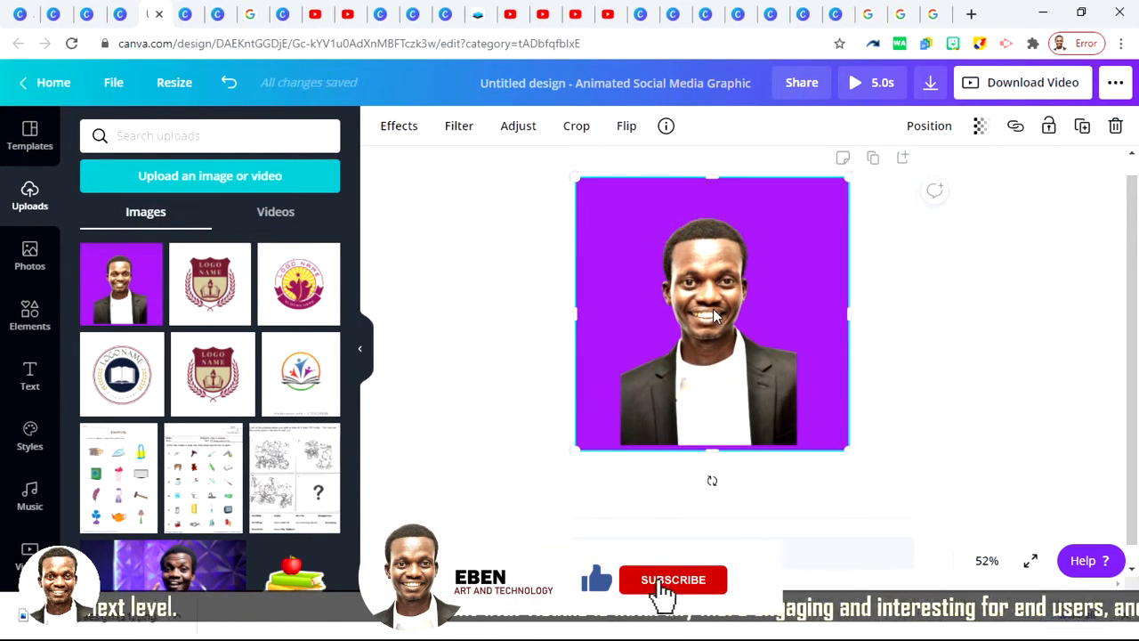
Step: Search the elements for "frames" and place the plain circular frame in the lower-right part of the page
click(34, 317)
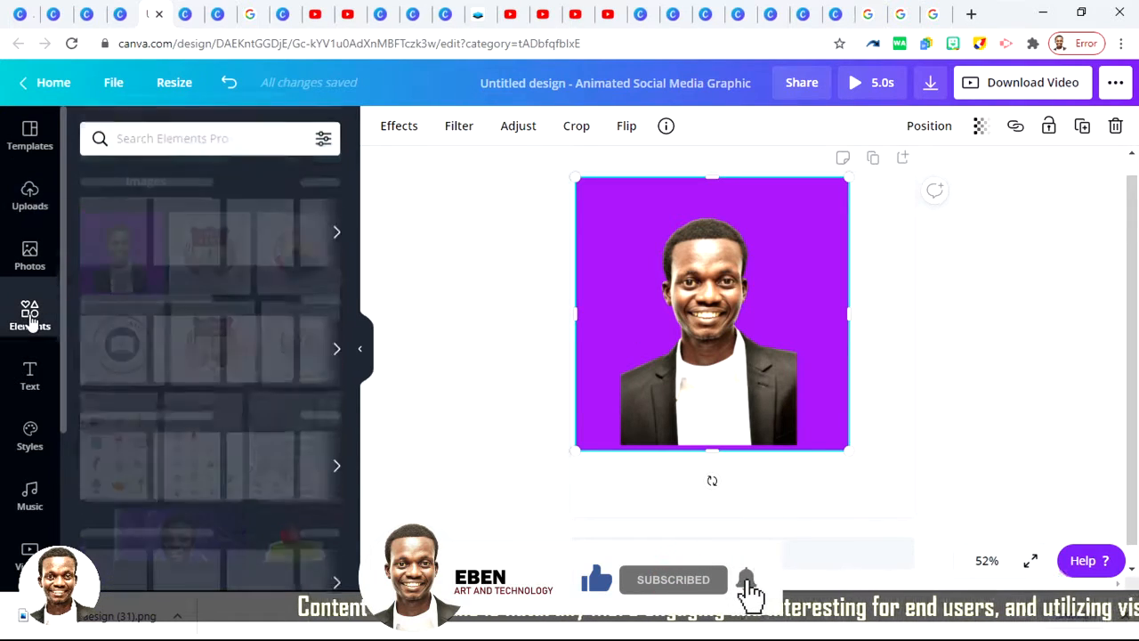
click(161, 134)
text(frames)
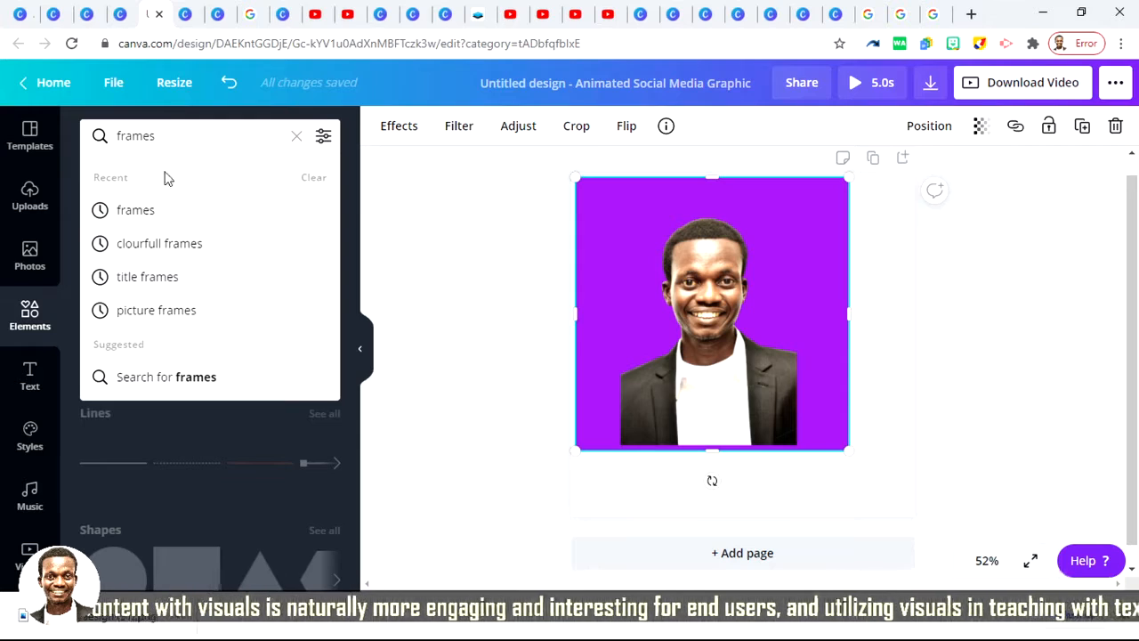
click(156, 213)
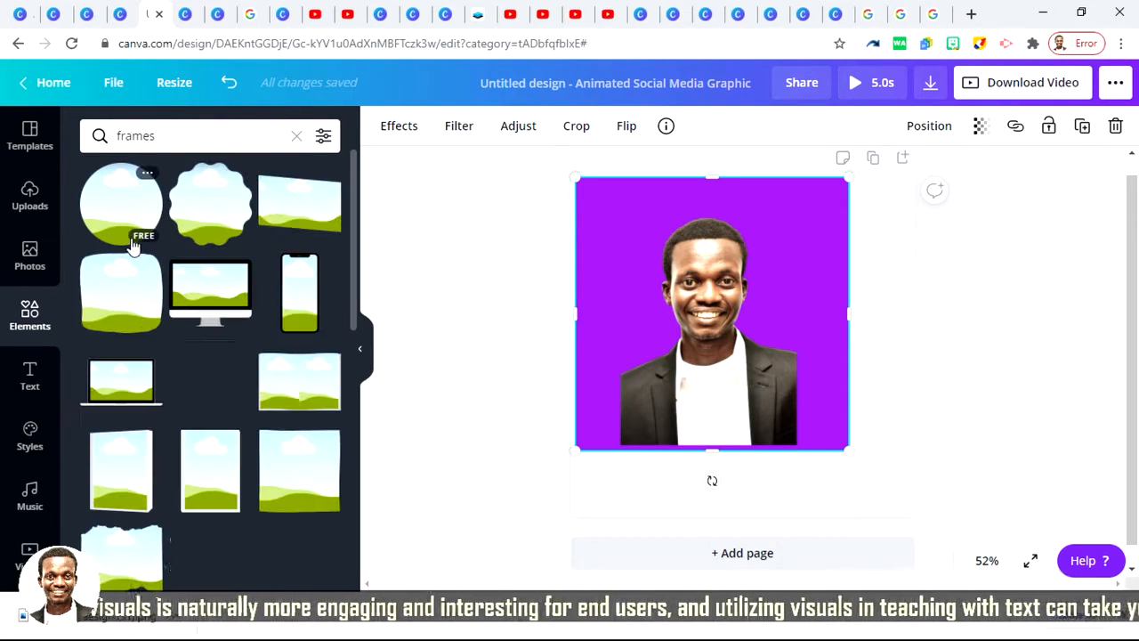
drag(107, 204, 742, 471)
click(890, 222)
click(803, 445)
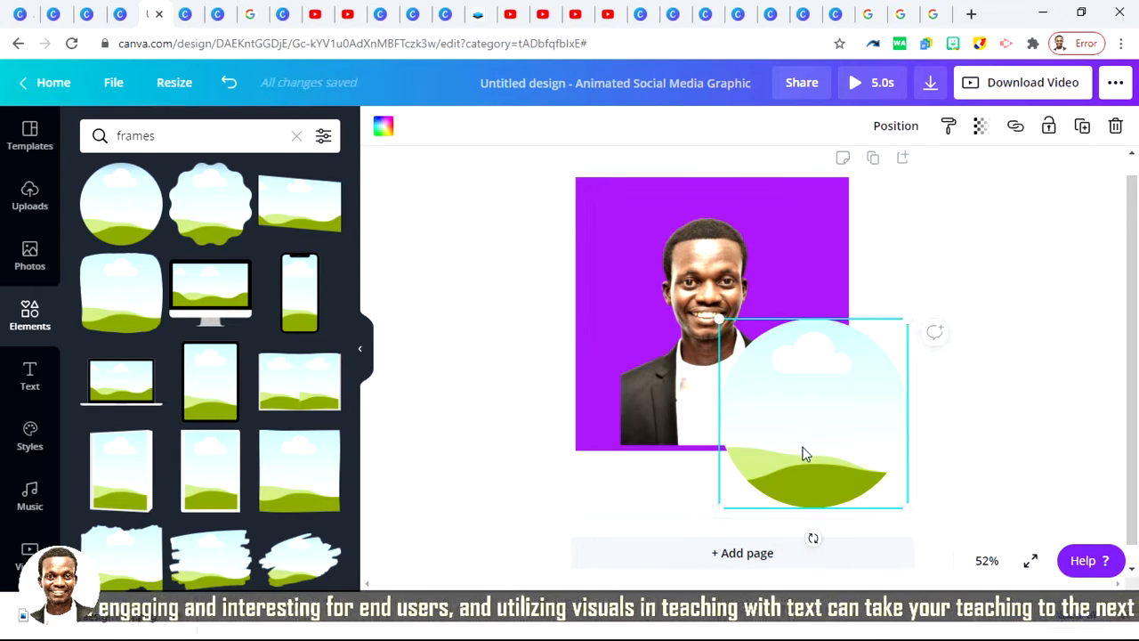
click(874, 287)
click(822, 445)
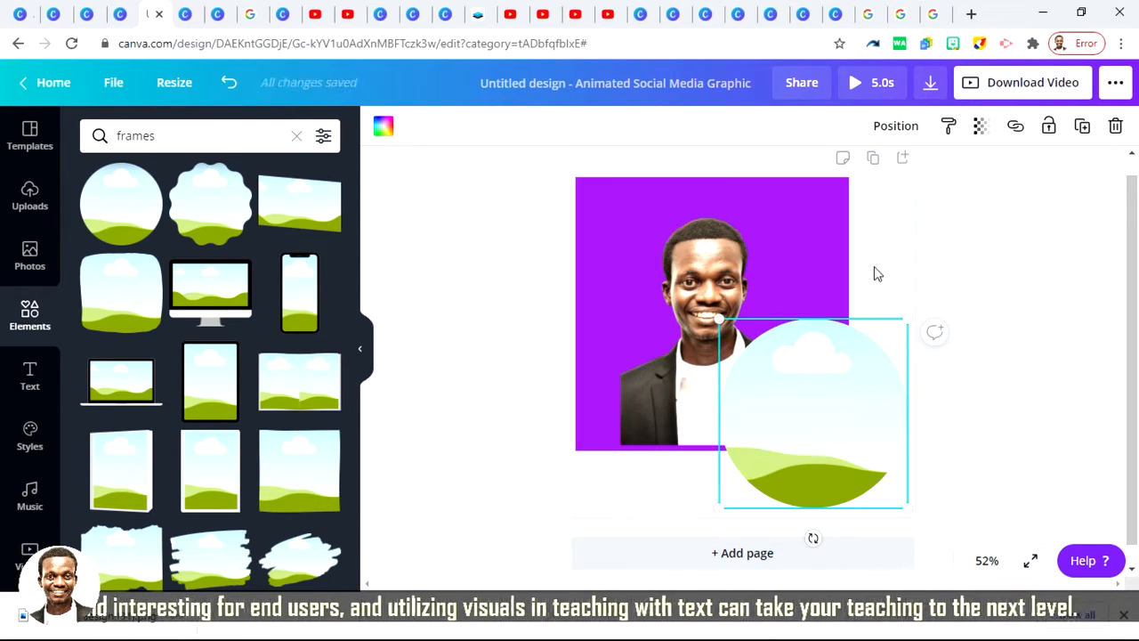
Step: Fill the circular frame with a copy of the purple-background portrait, keeping the other copy at the page's upper-left edge
click(752, 222)
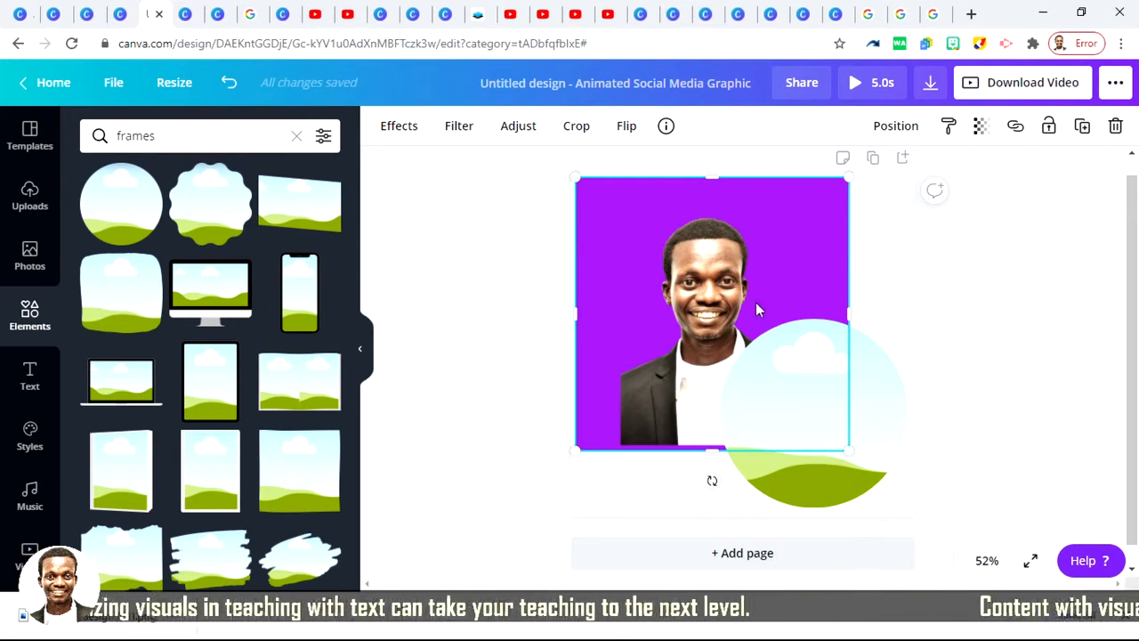
drag(790, 302, 863, 420)
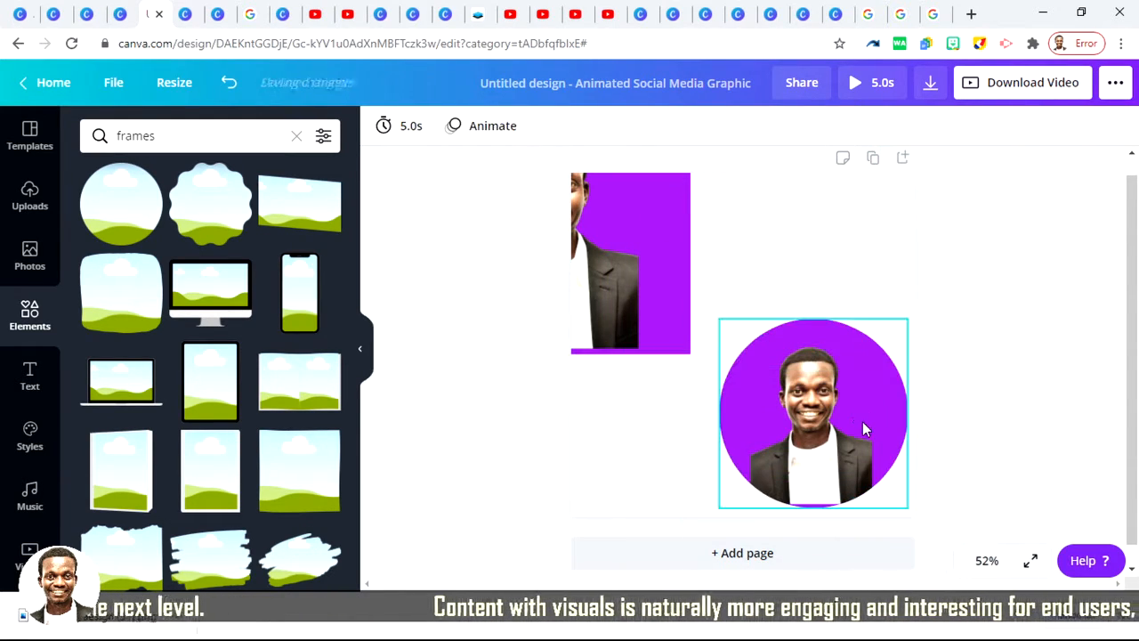
Step: Enlarge the portrait inside the circular frame and centre it horizontally so the shoulders span the circle
double_click(855, 403)
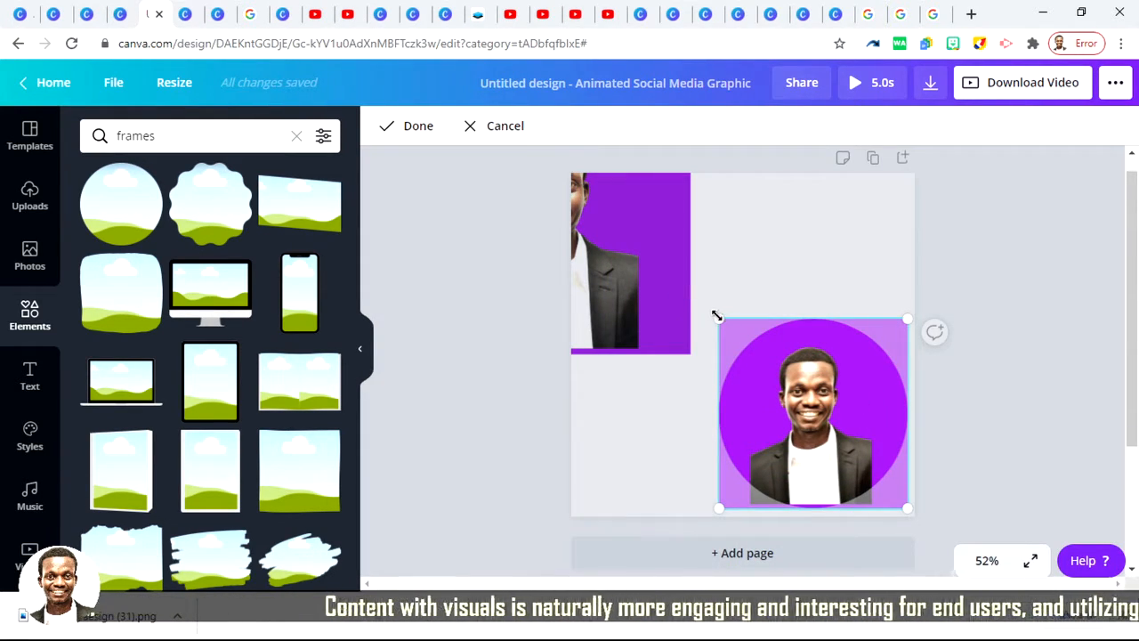
drag(716, 316, 610, 211)
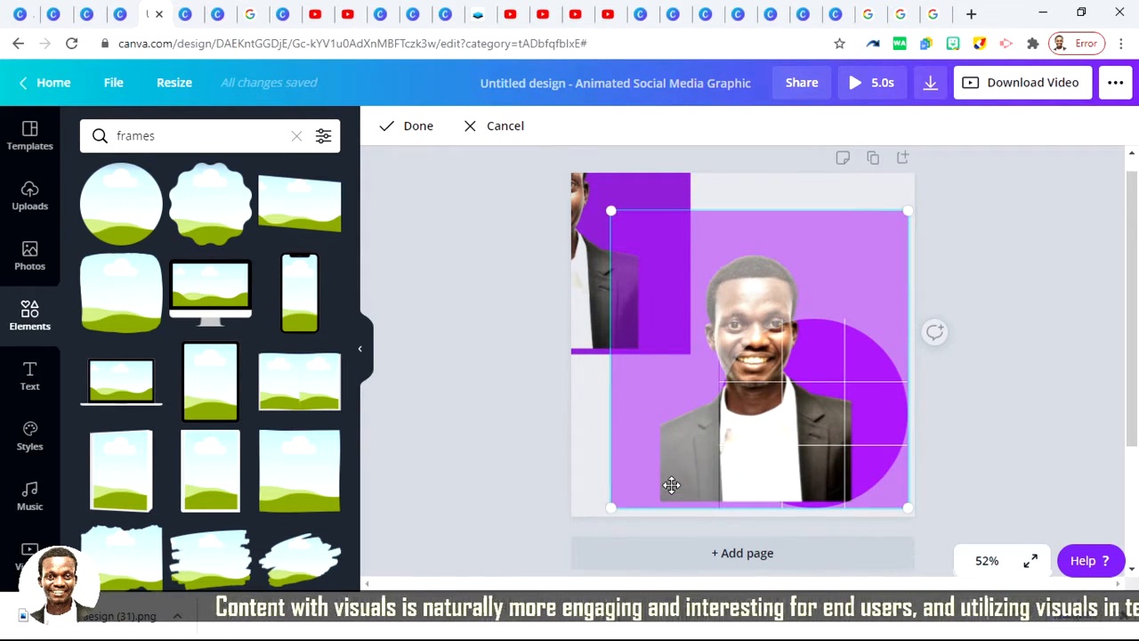
drag(672, 485, 748, 485)
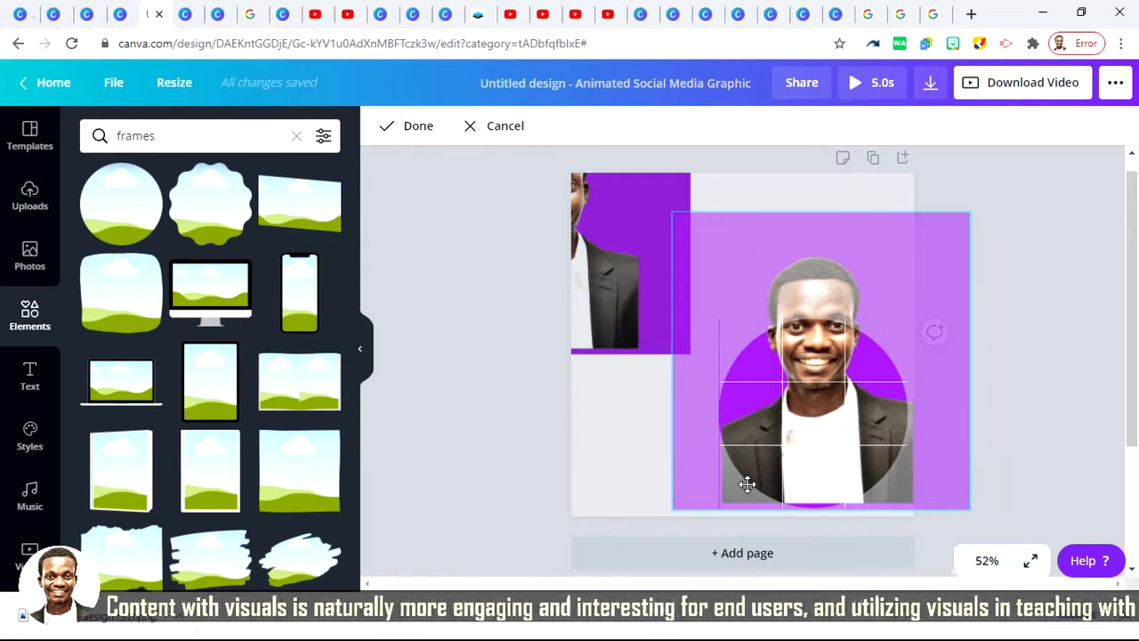
click(780, 198)
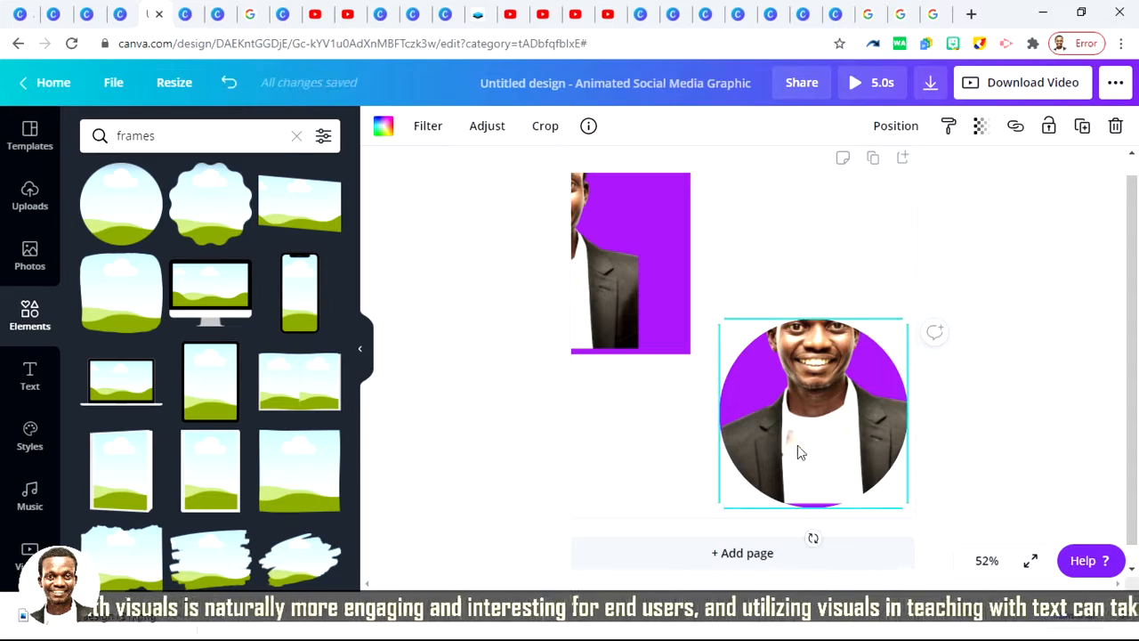
Step: Shift the portrait inside the circular frame slightly downward so its lower edge falls below the circle
double_click(805, 418)
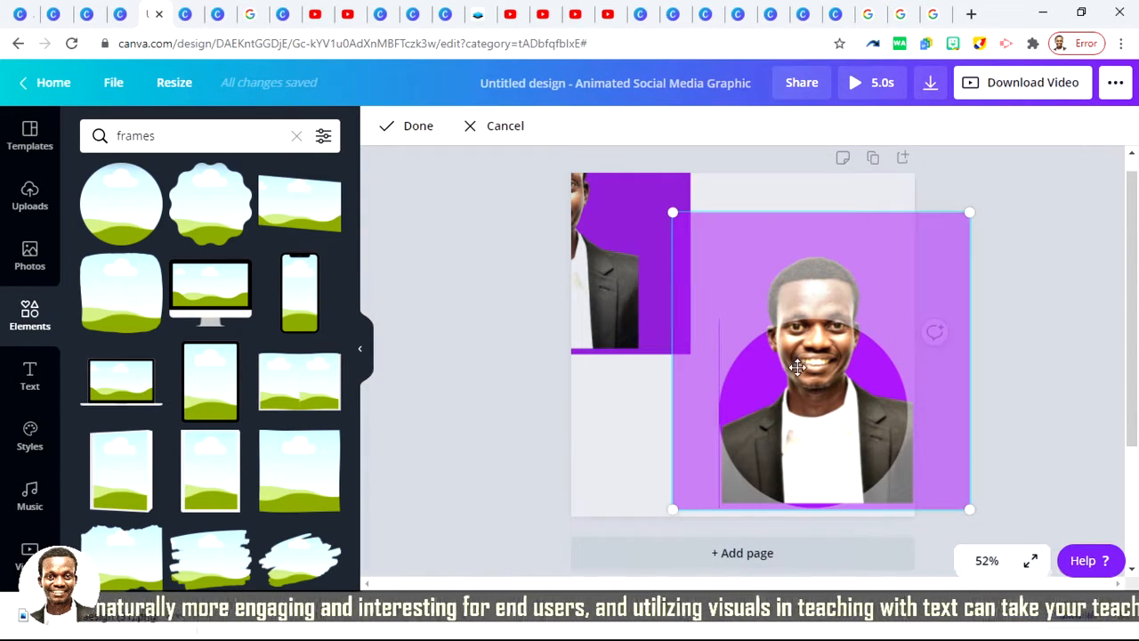
drag(797, 366, 799, 381)
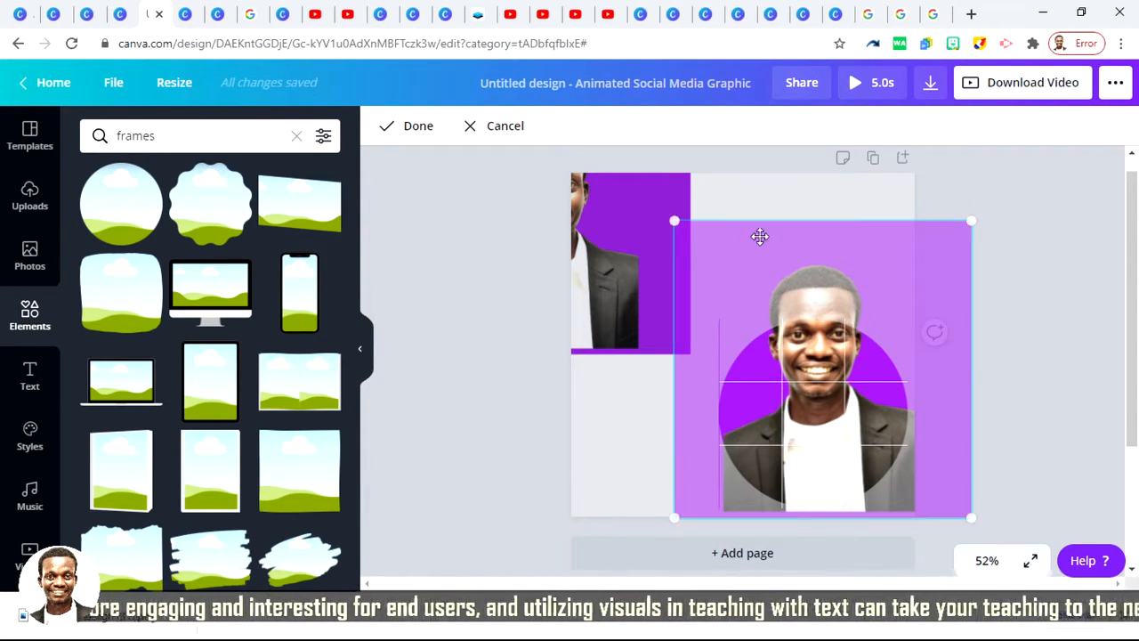
click(753, 191)
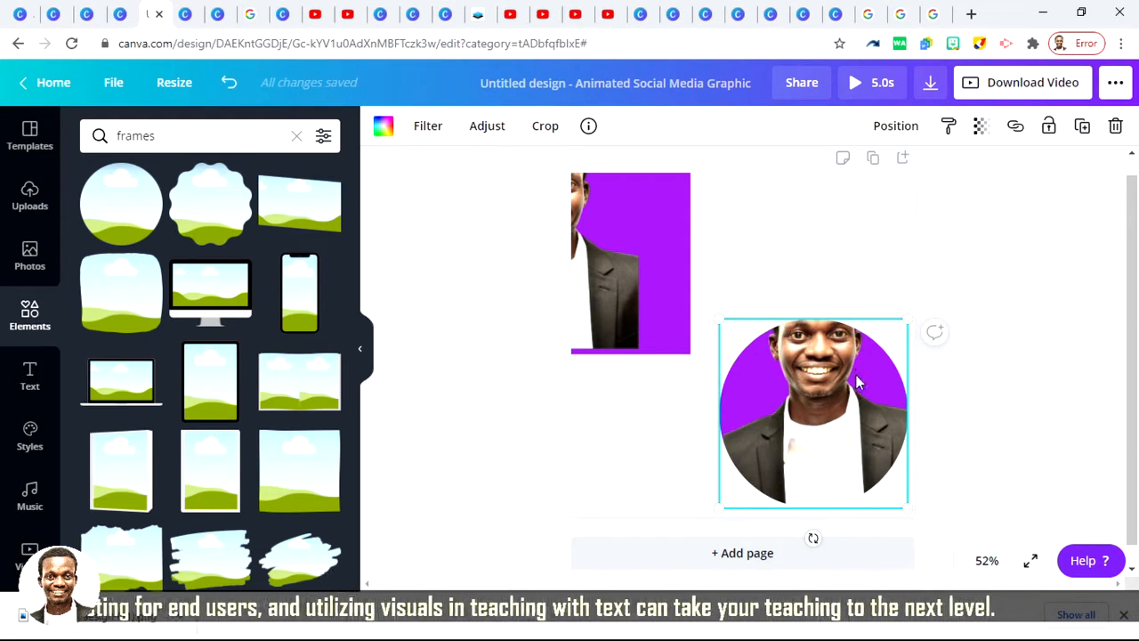
click(811, 226)
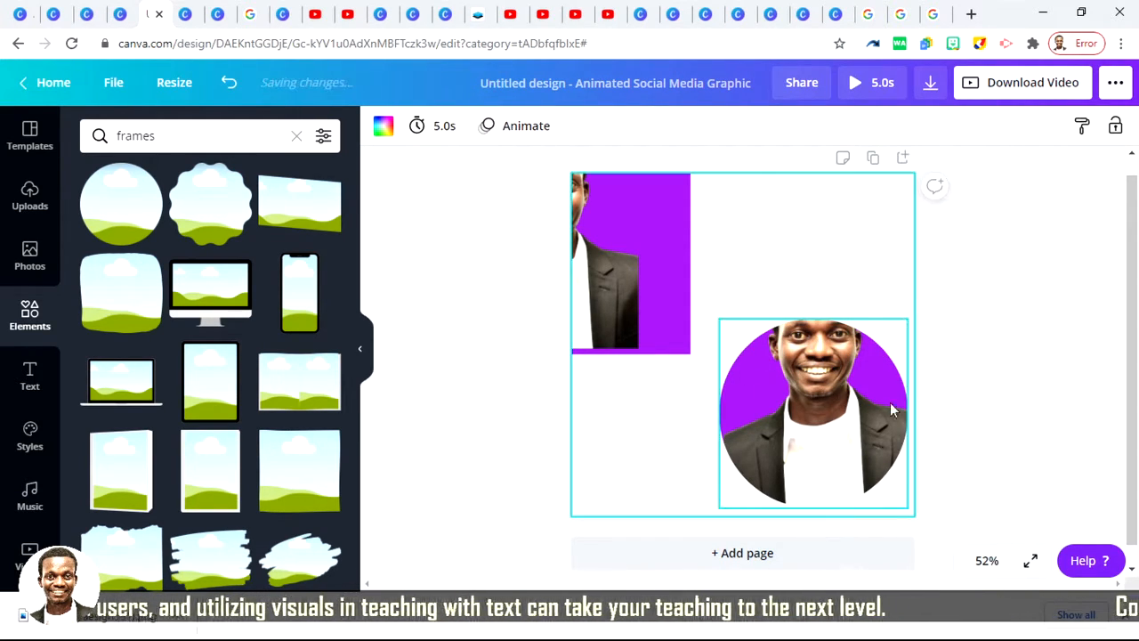
Step: Move the loose portrait fully onto the page and remove its background with Background Remover
drag(709, 478, 703, 305)
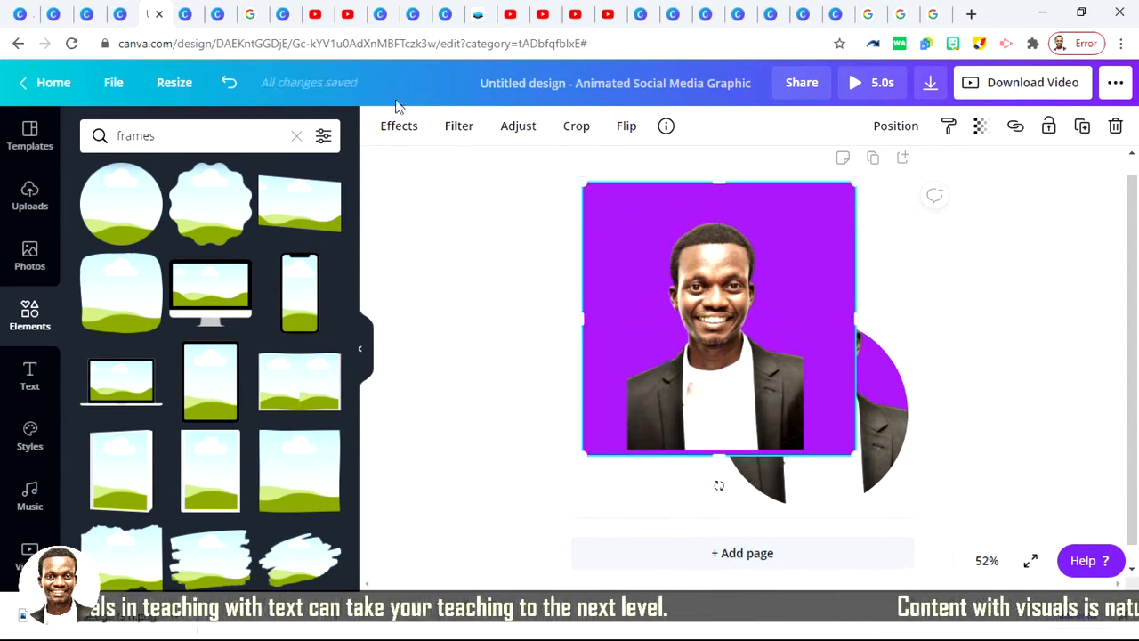
click(395, 129)
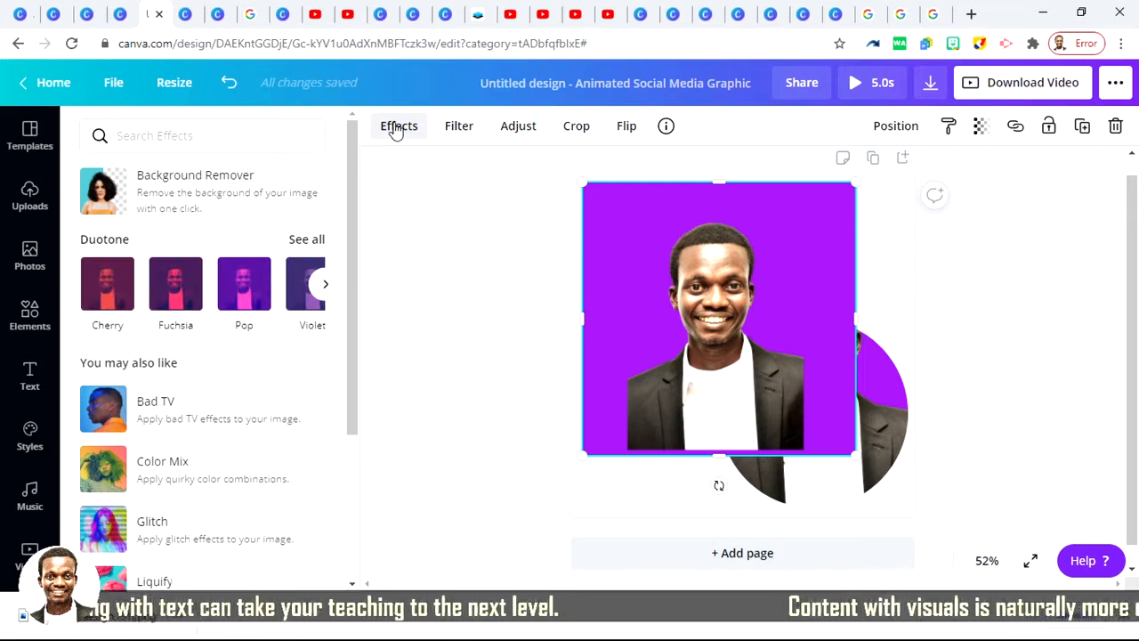
click(154, 191)
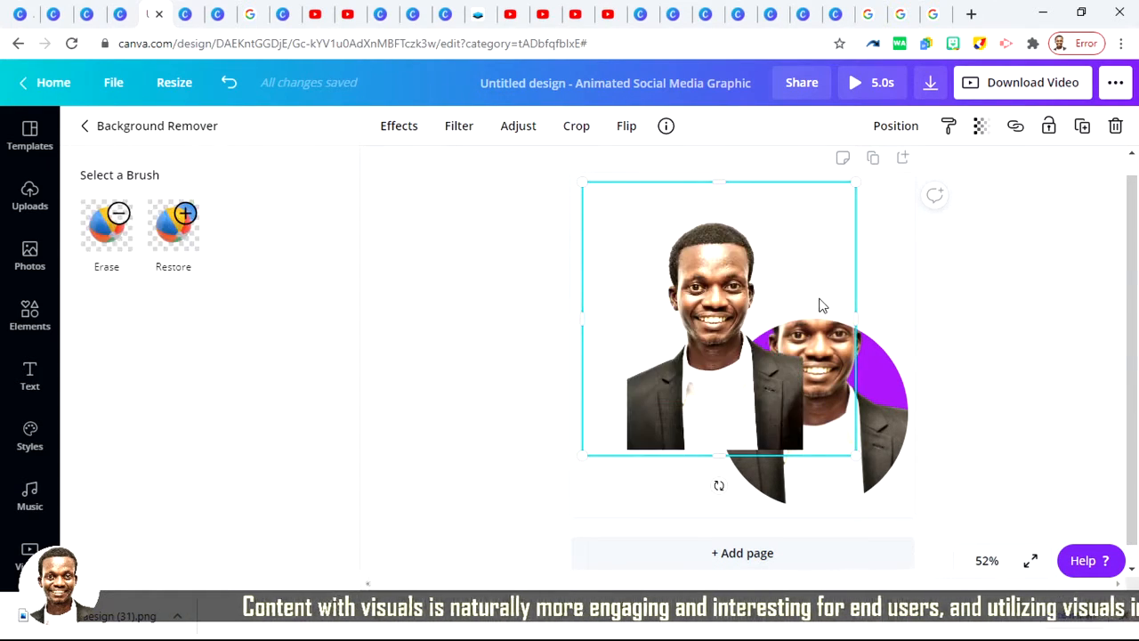
Step: Try to align the cut-out portrait over the one in the circular frame, and undo its drop into the frame
drag(699, 261, 845, 284)
click(987, 562)
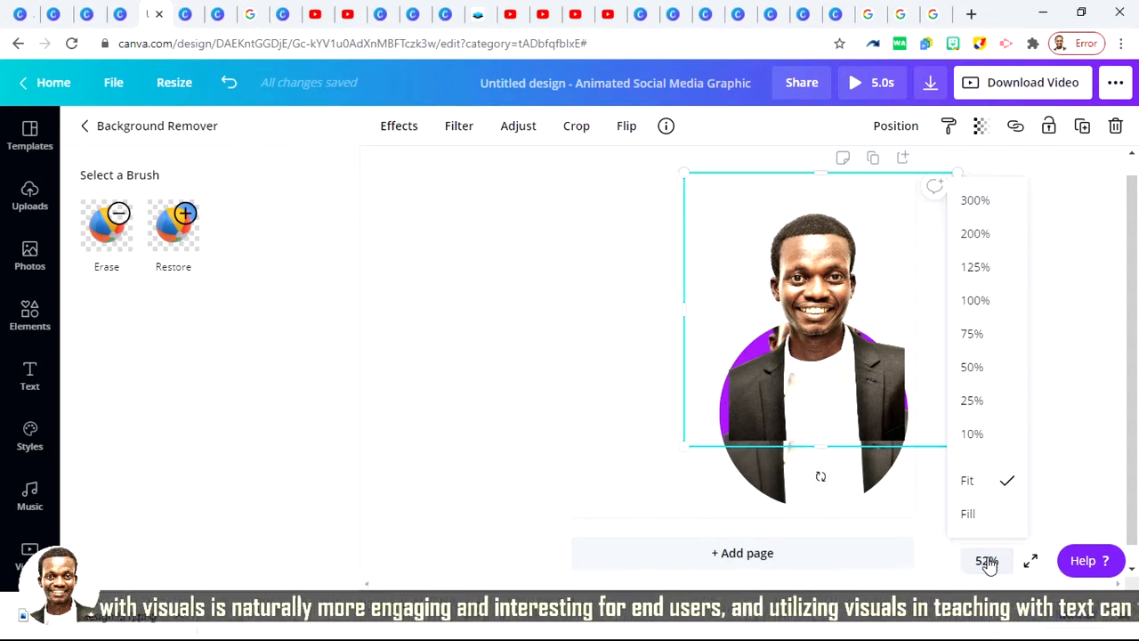
click(973, 507)
drag(1136, 356, 1023, 357)
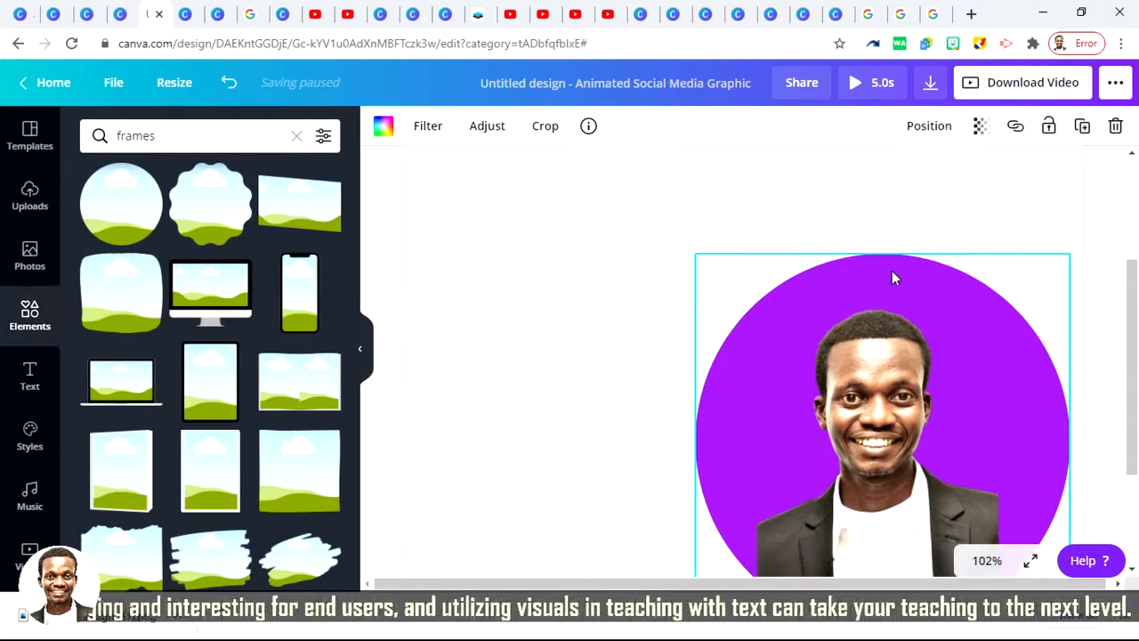
key(ctrl+z)
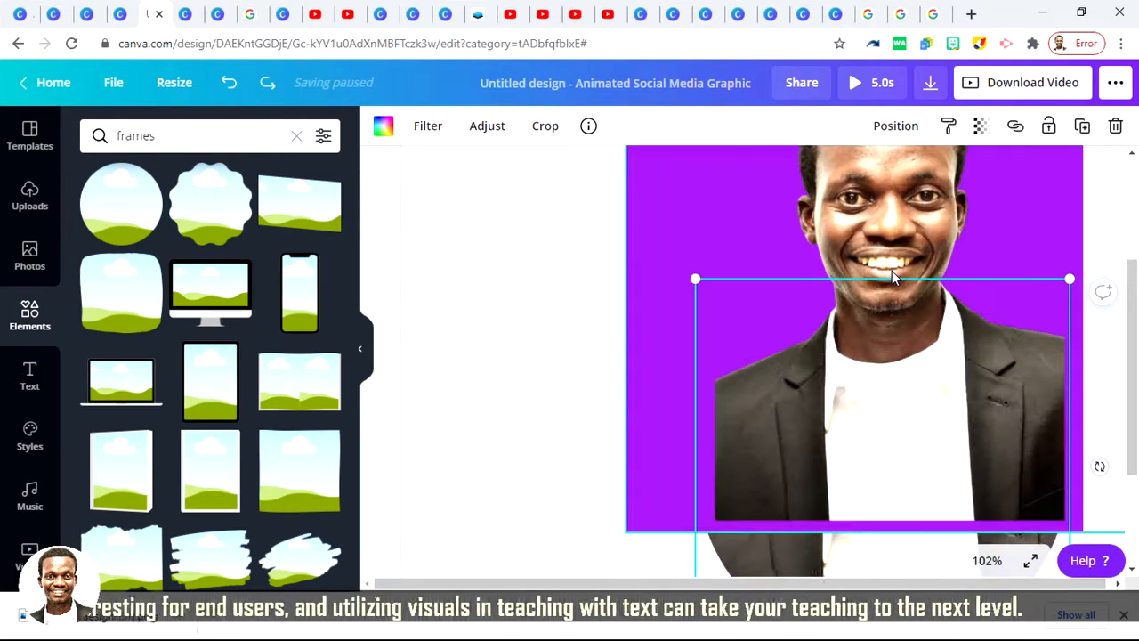
Step: Move the loose purple-background portrait off the circular frame to the upper-left part of the page
drag(867, 194, 604, 210)
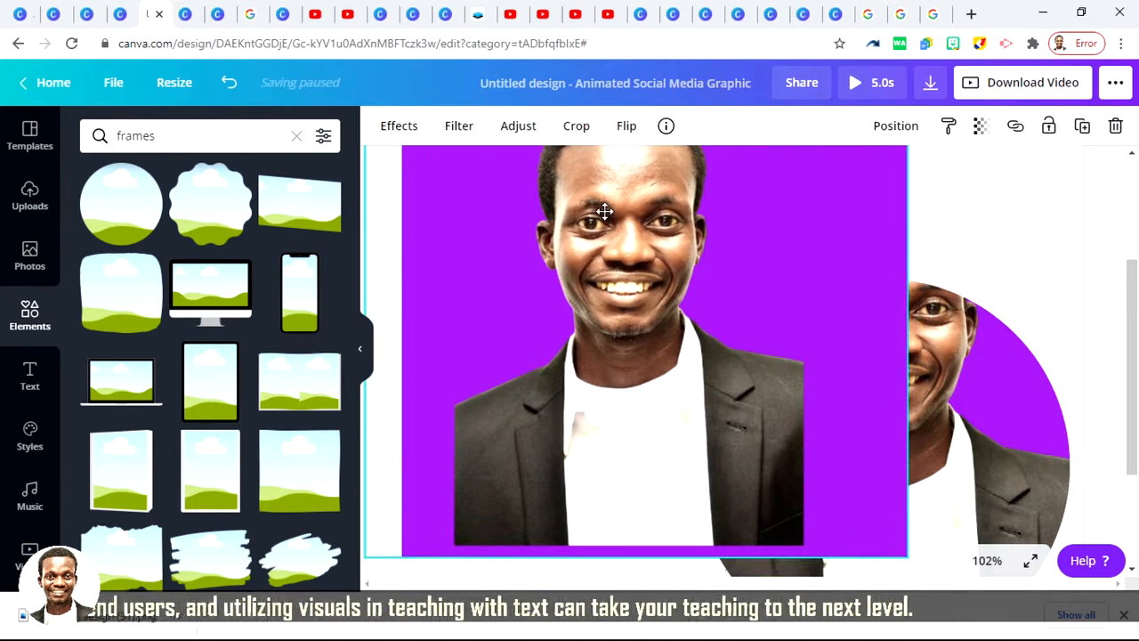
click(229, 83)
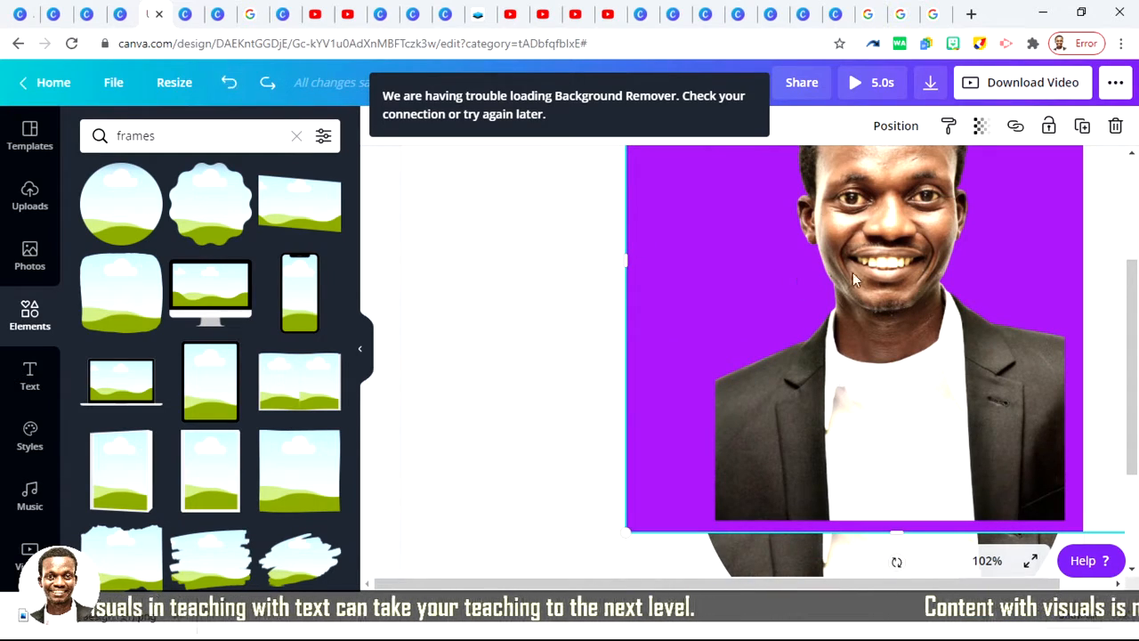
click(987, 561)
click(984, 482)
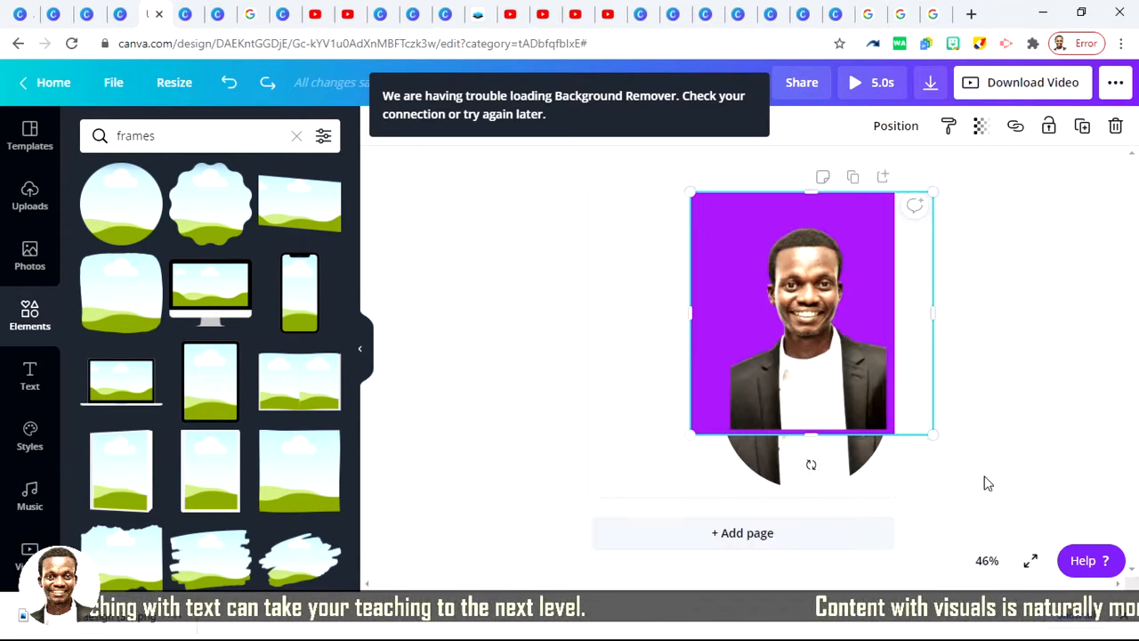
key(ctrl+y)
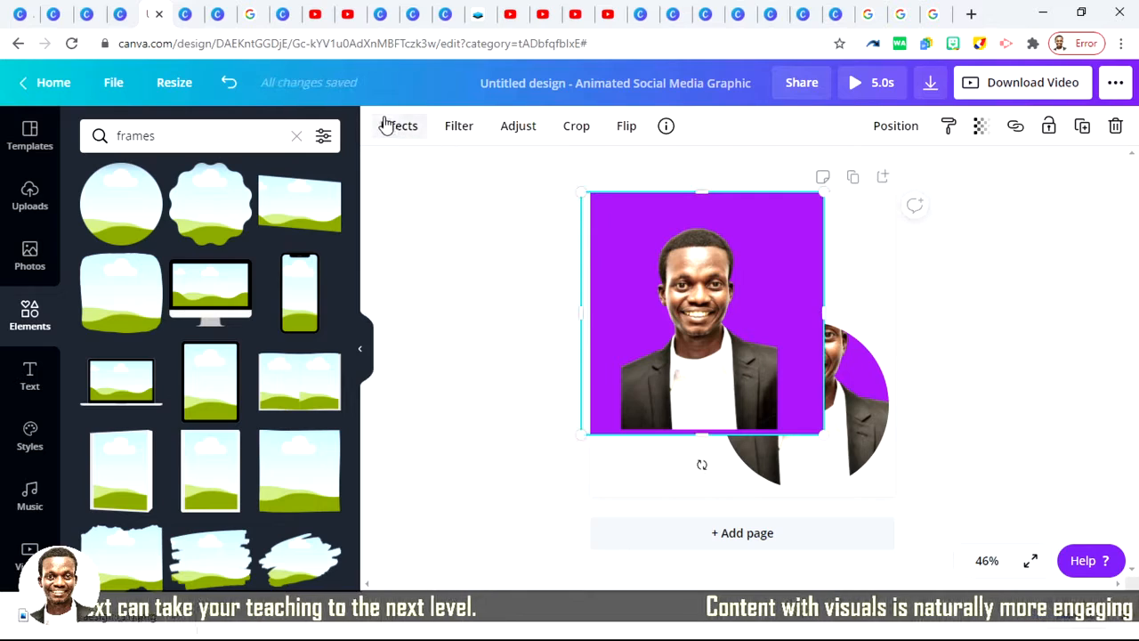
Step: Remove the loose portrait's purple background with Background Remover and move the cut-out toward the page's upper-left corner, clear of the circular frame
click(388, 126)
click(141, 183)
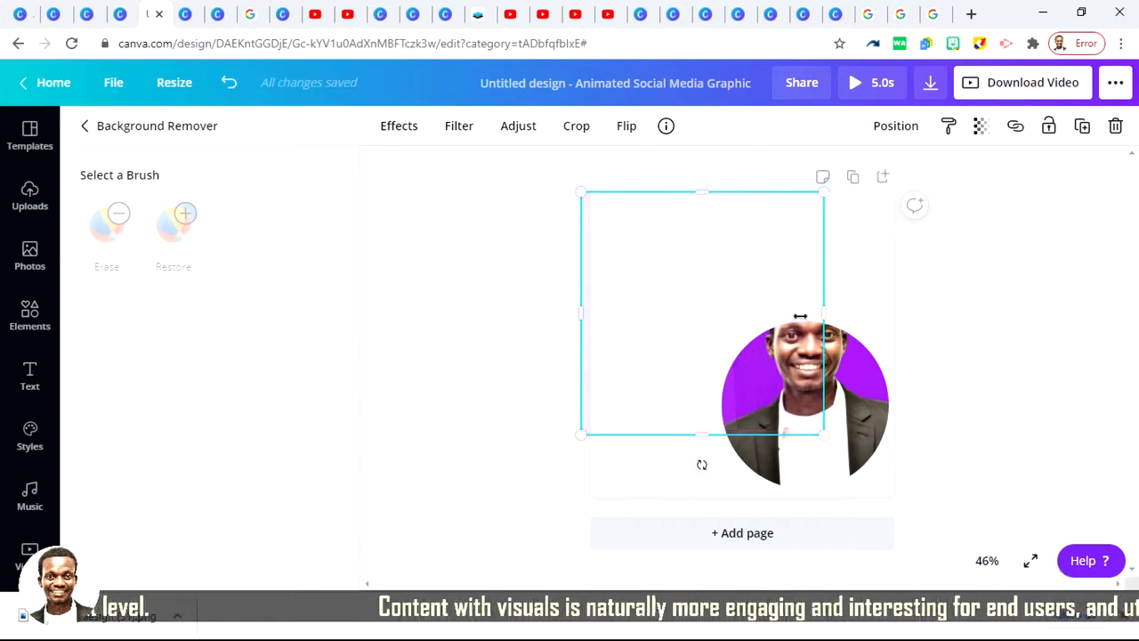
drag(703, 327, 621, 276)
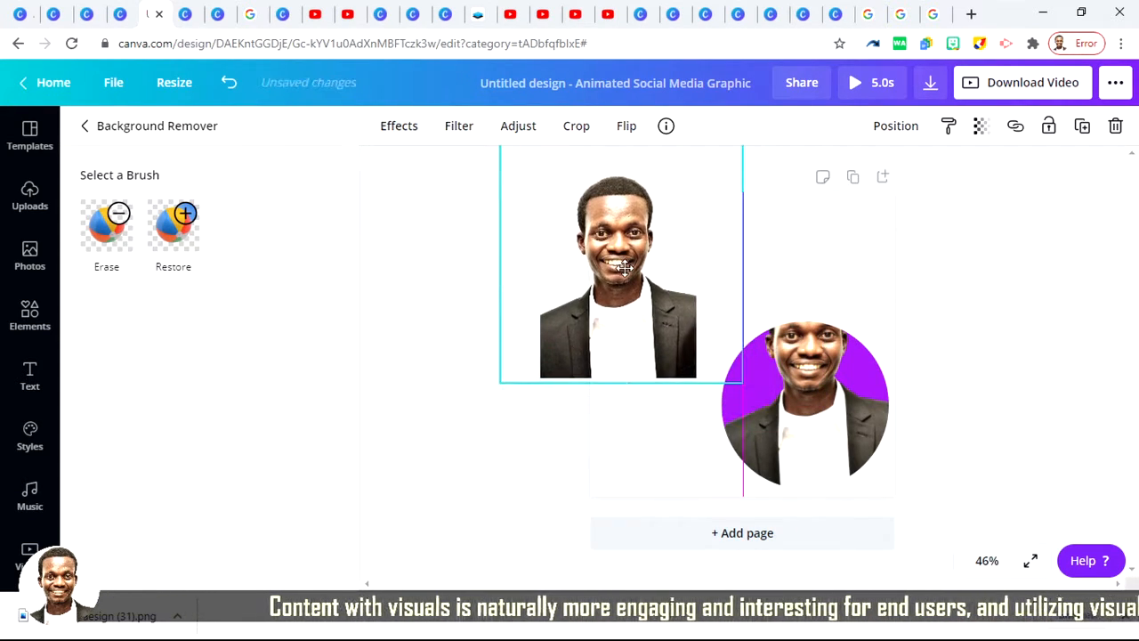
Step: Move the circular framed portrait to the page's horizontal centre and place the cut-out portrait over it
click(822, 391)
drag(821, 392, 761, 383)
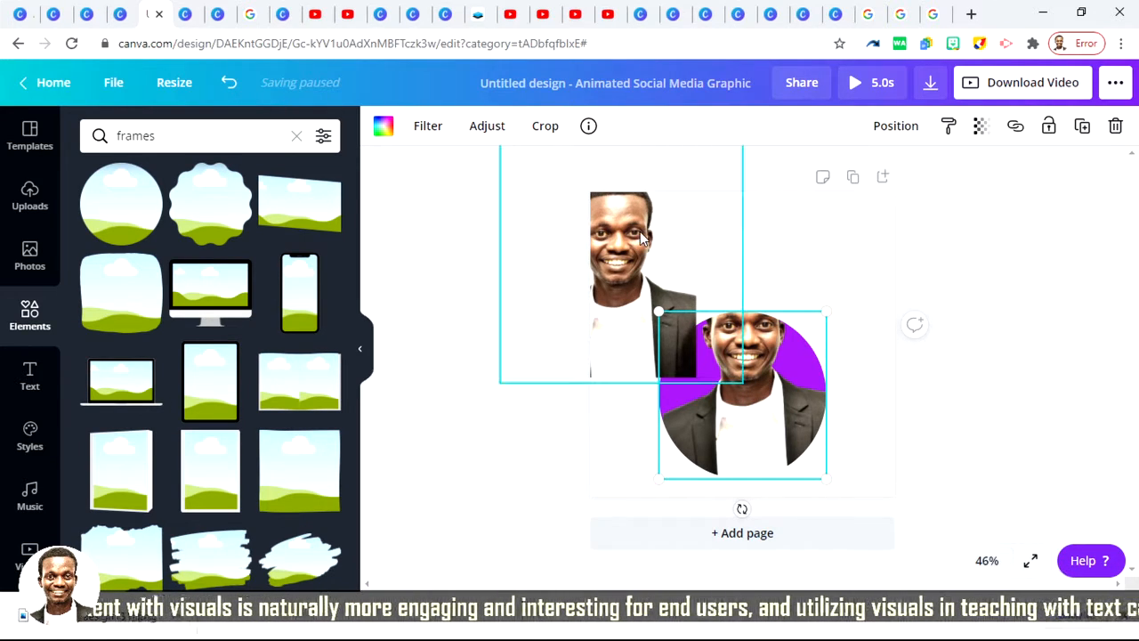
drag(611, 174, 739, 247)
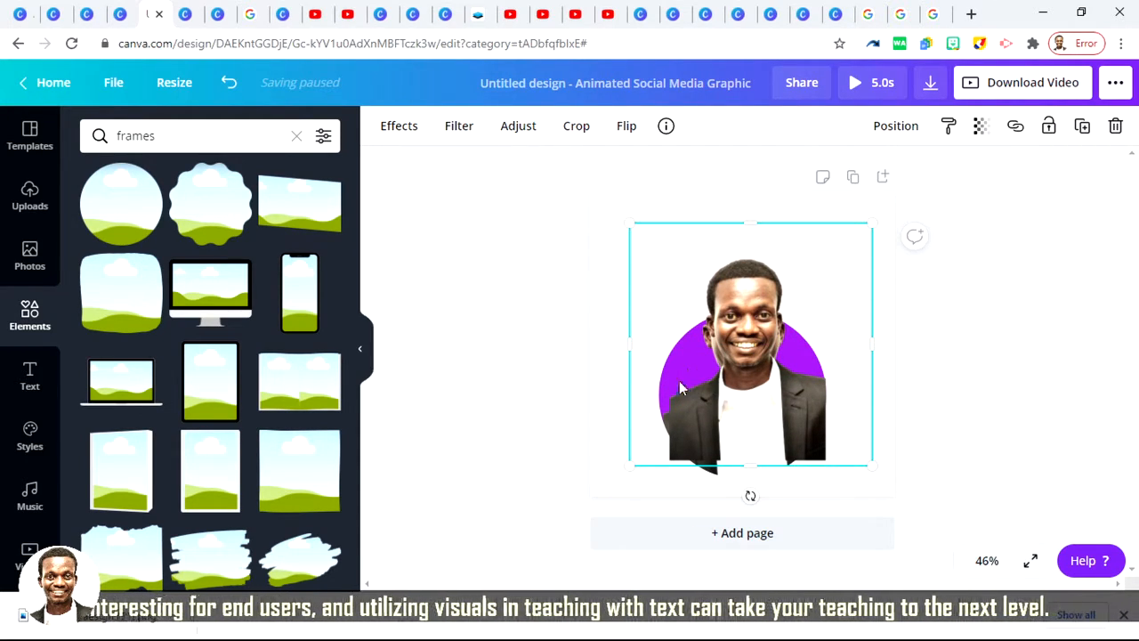
Step: Enlarge the cut-out portrait to about 683 by 683 and align its face precisely with the portrait in the circular frame
click(987, 563)
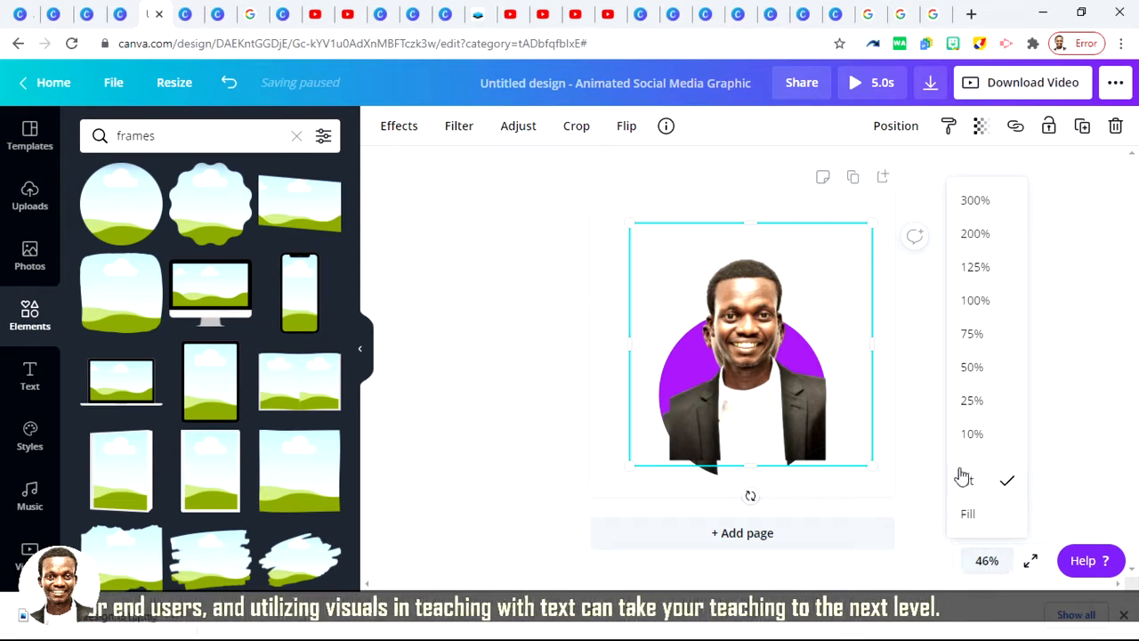
click(968, 514)
drag(1131, 276, 1130, 217)
click(896, 297)
drag(895, 297, 893, 317)
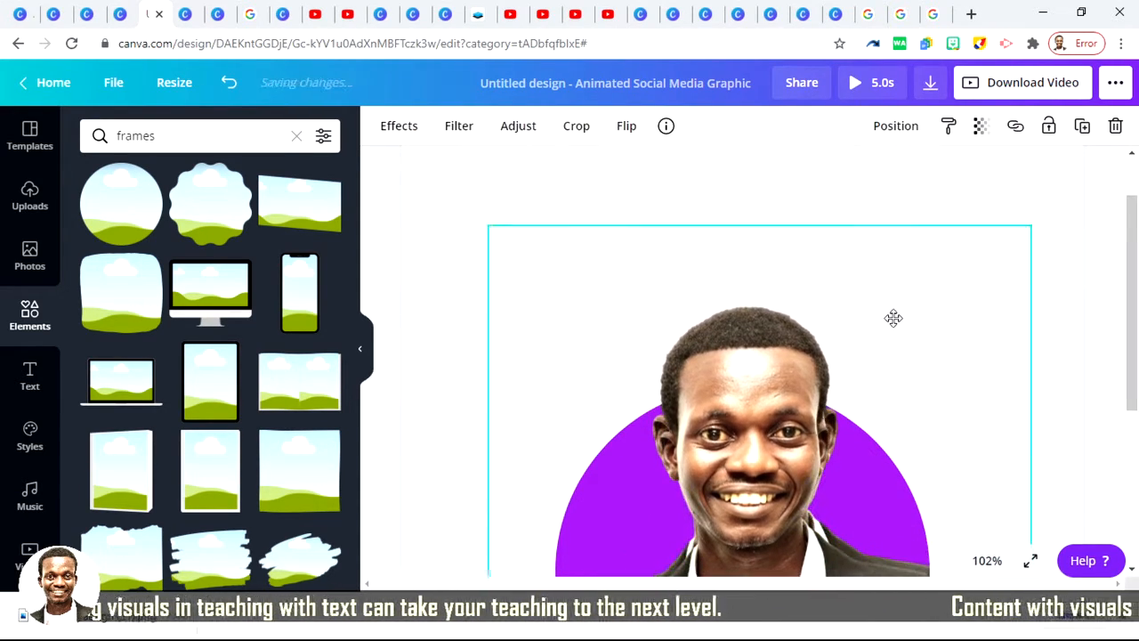
drag(1032, 228, 1069, 186)
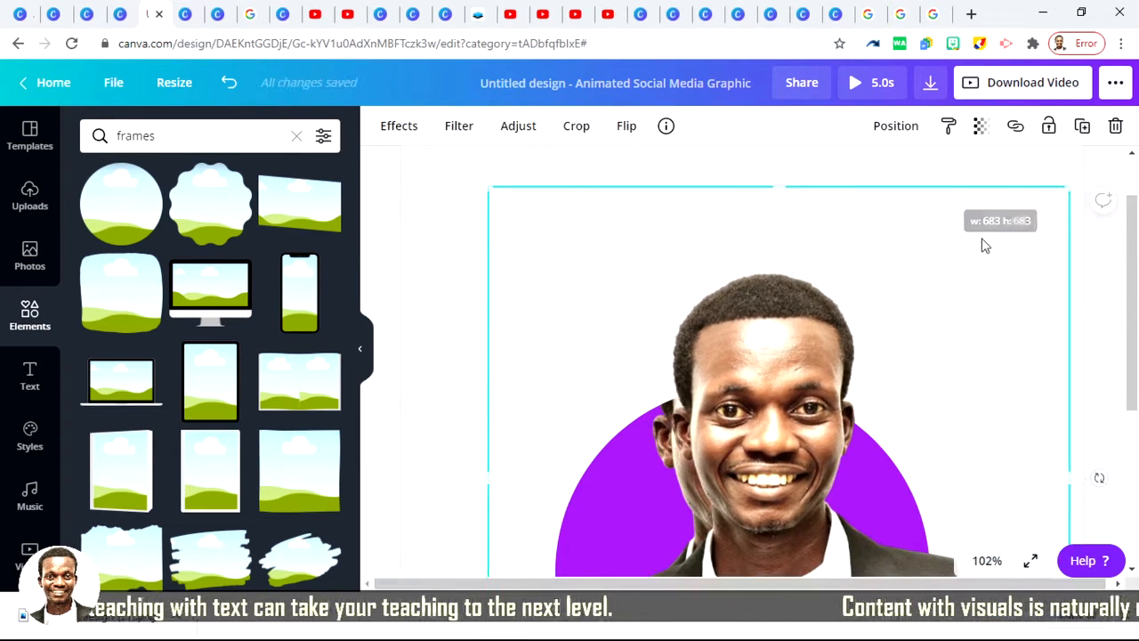
drag(982, 245, 963, 250)
scroll(1077, 418, down, 3)
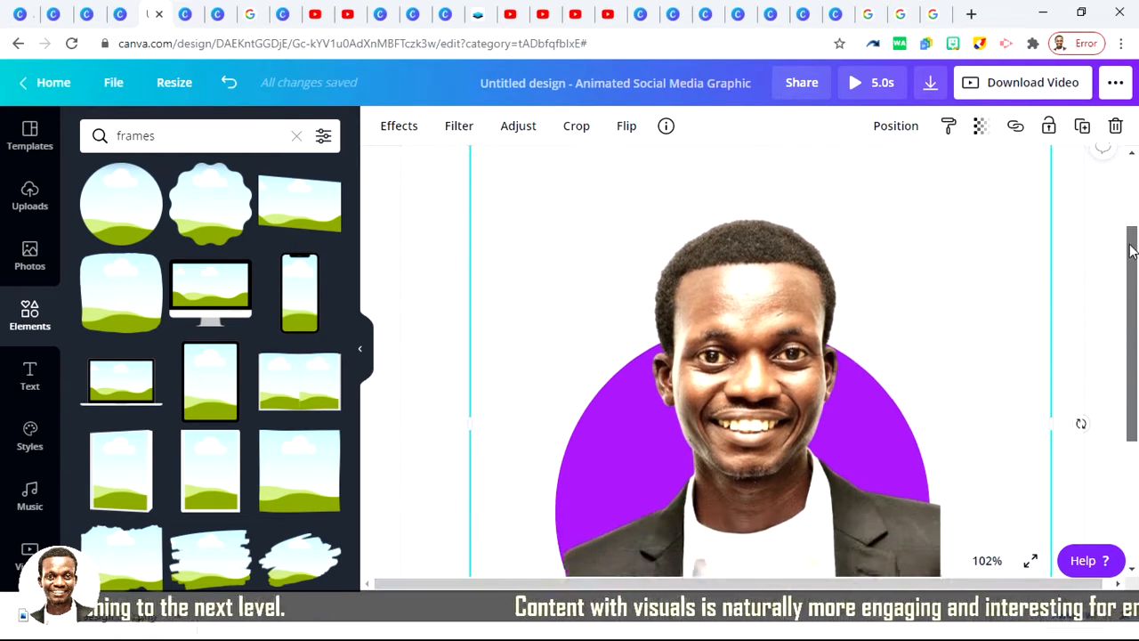
click(1068, 495)
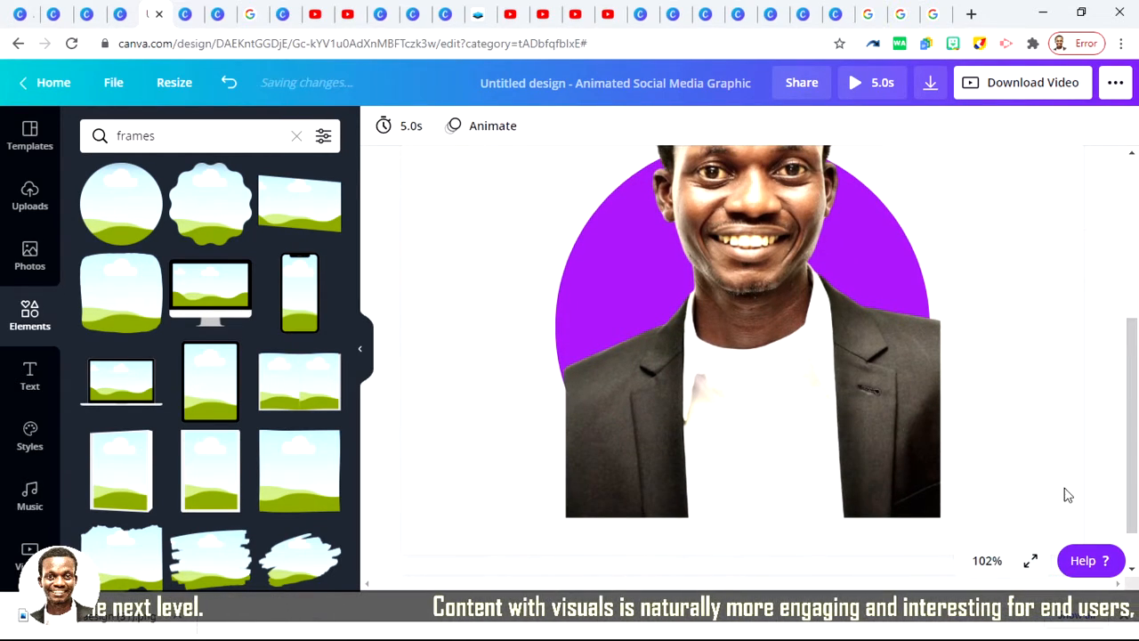
click(986, 561)
click(972, 483)
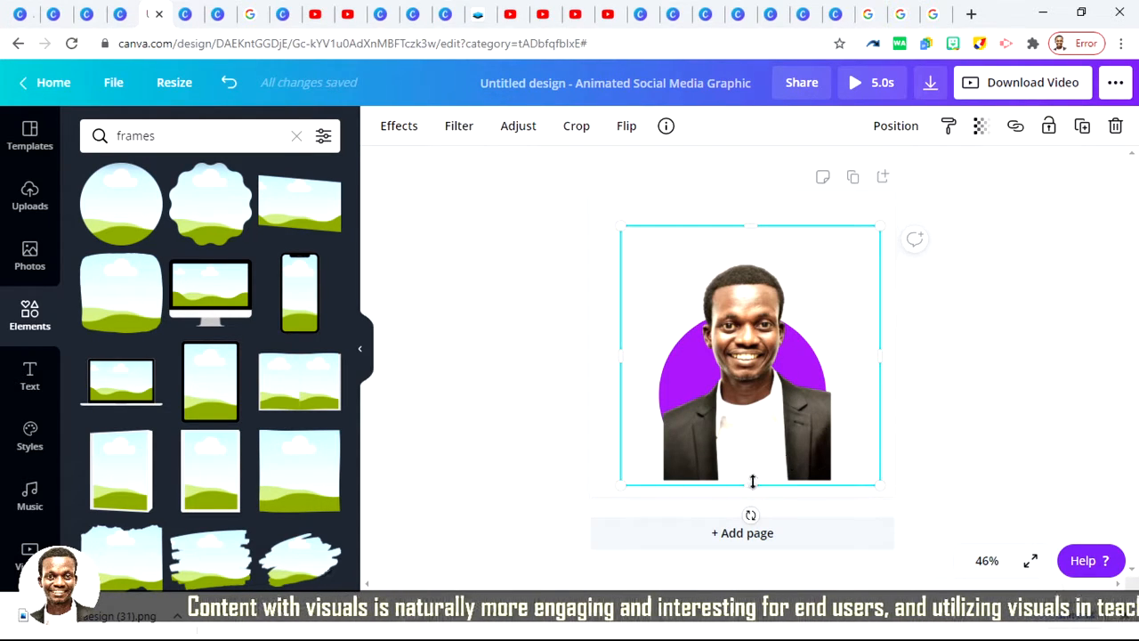
Step: Crop the cut-out portrait's bottom edge to chest level and both sides inward so its body stays within the circle
drag(750, 484, 741, 410)
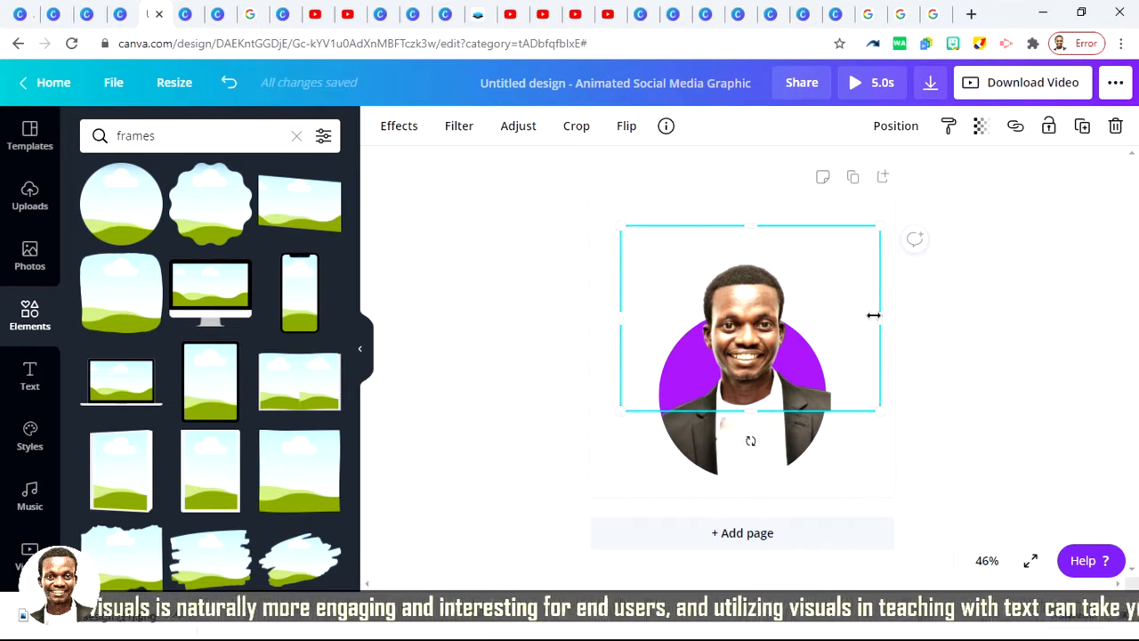
drag(874, 317, 813, 325)
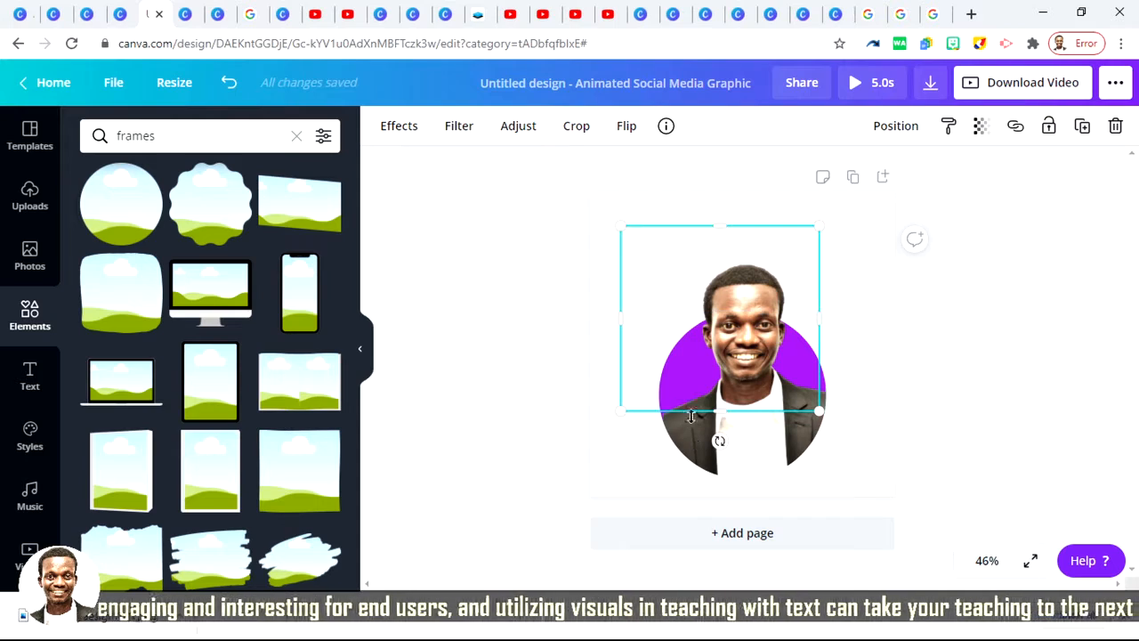
drag(613, 317, 661, 323)
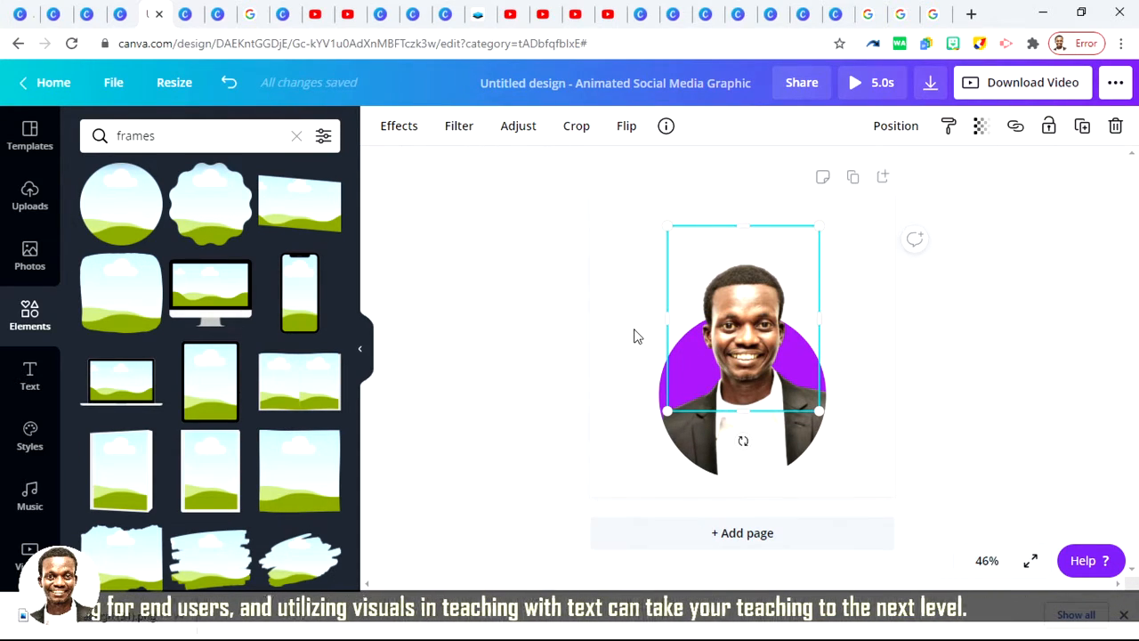
click(634, 337)
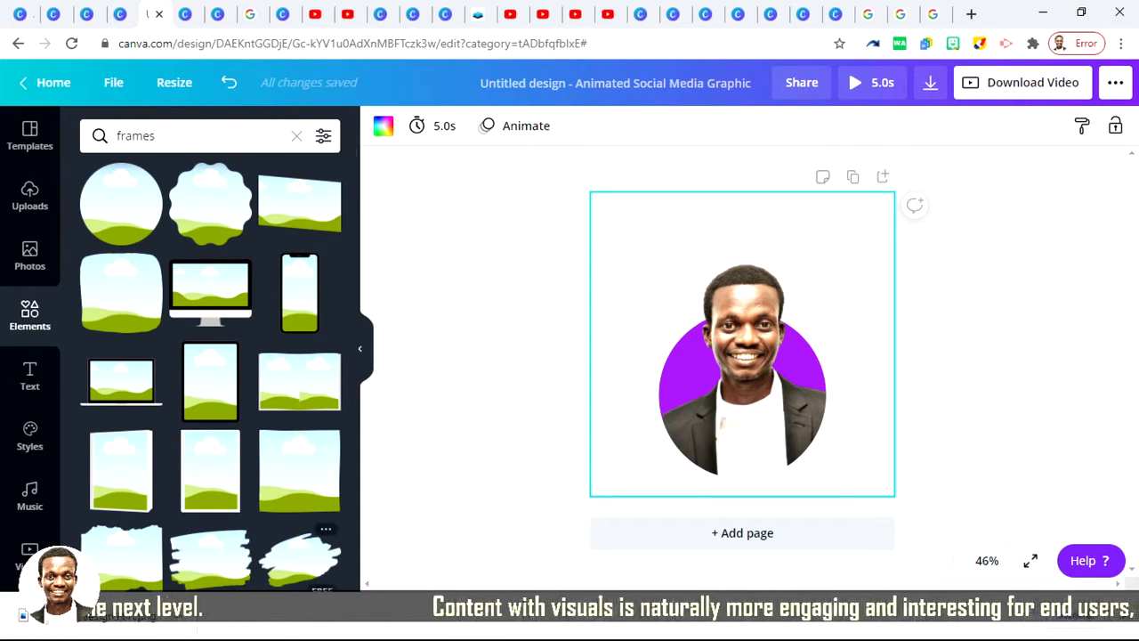
click(325, 636)
click(324, 636)
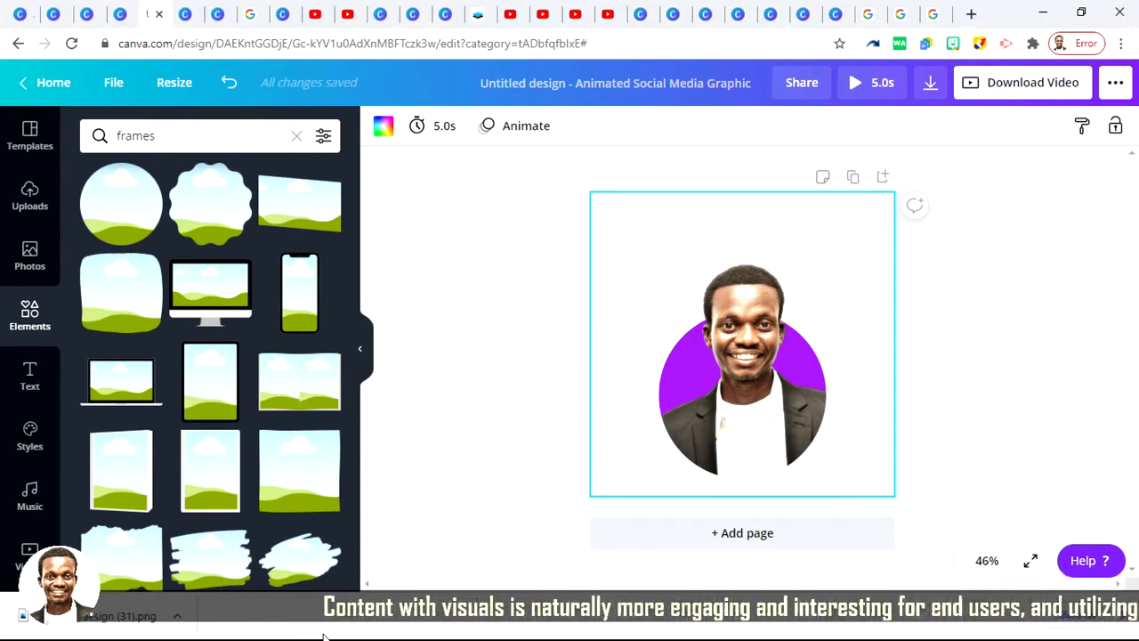